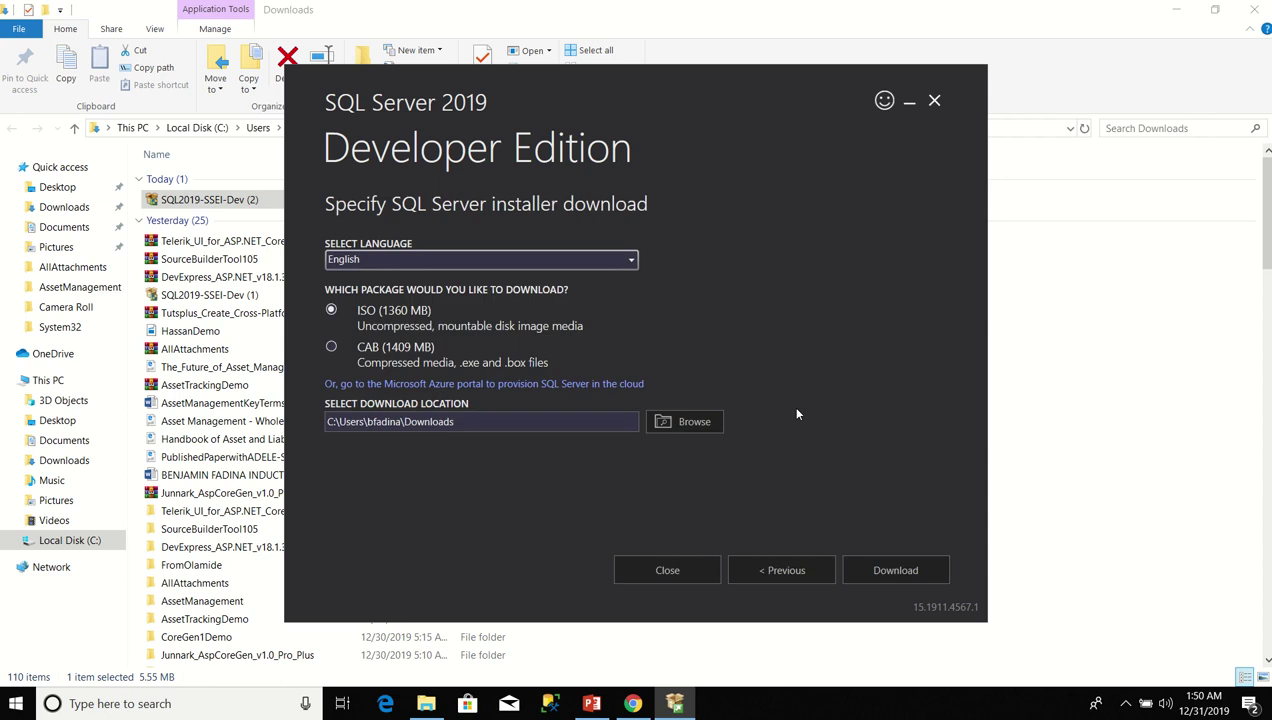
Download the English SQL Server 2019 Developer ISO (1360 MB) to the default Downloads location.
click(632, 260)
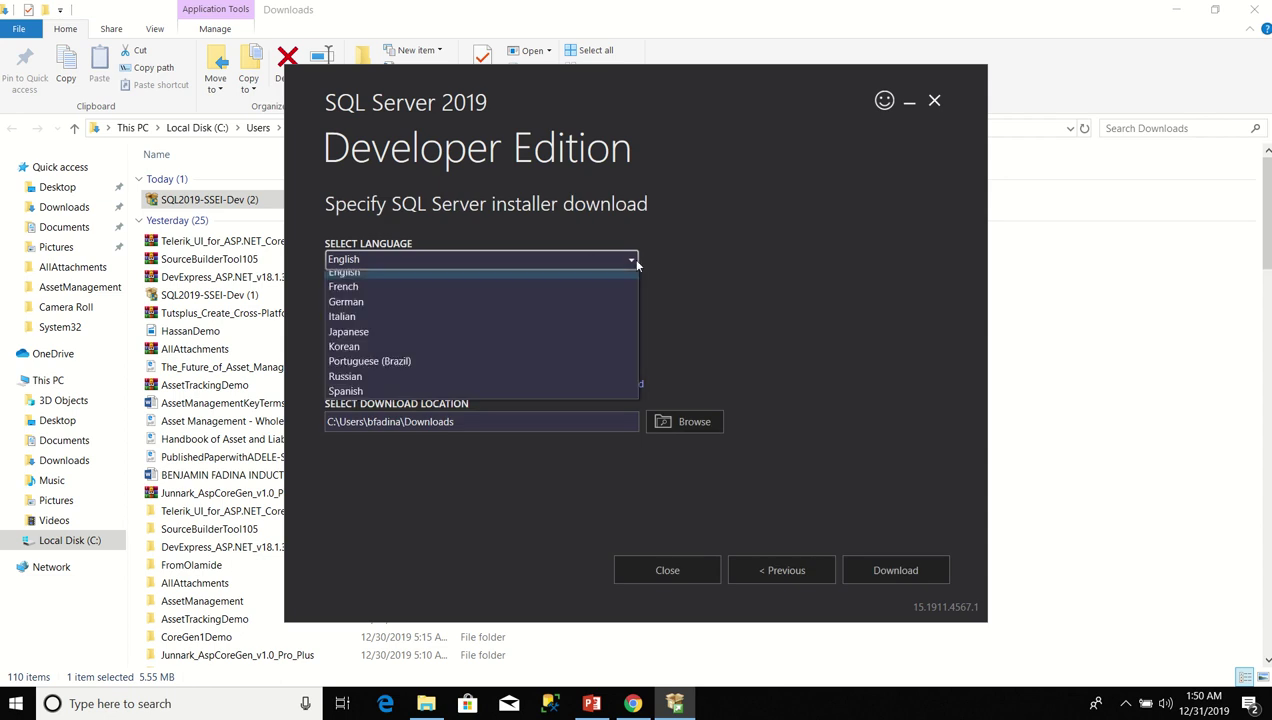
click(558, 312)
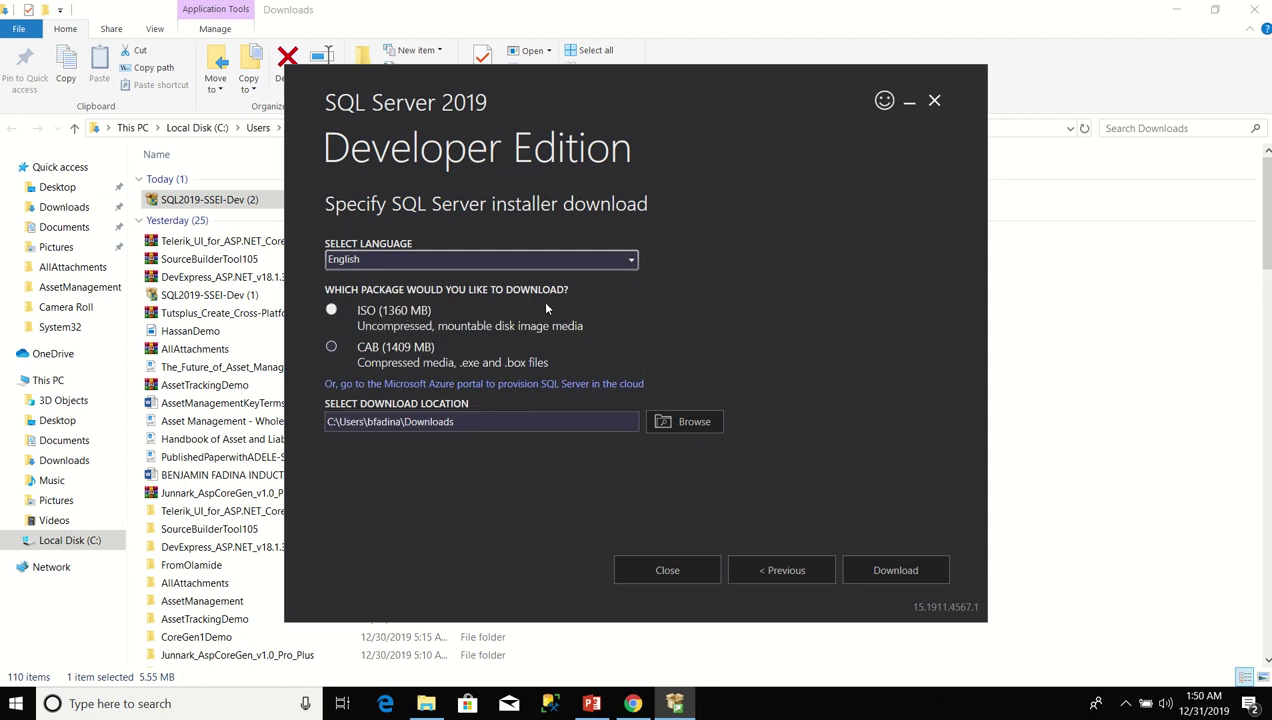
click(371, 320)
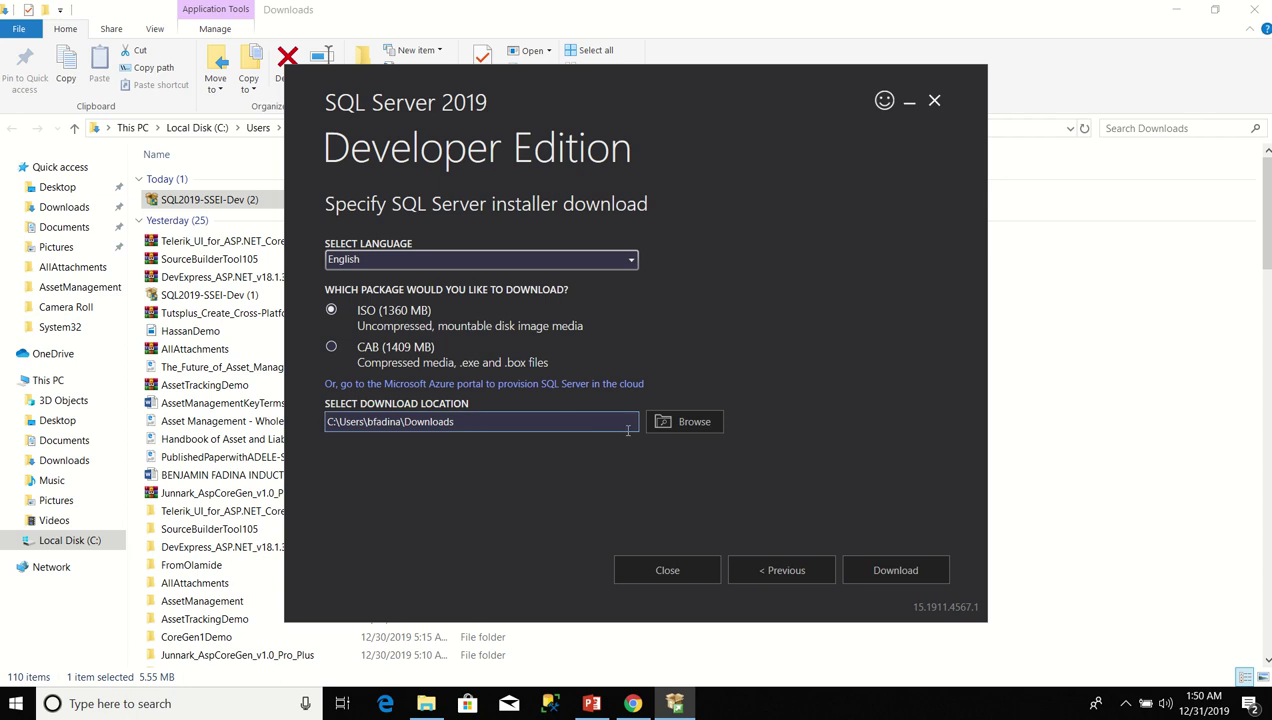
click(684, 422)
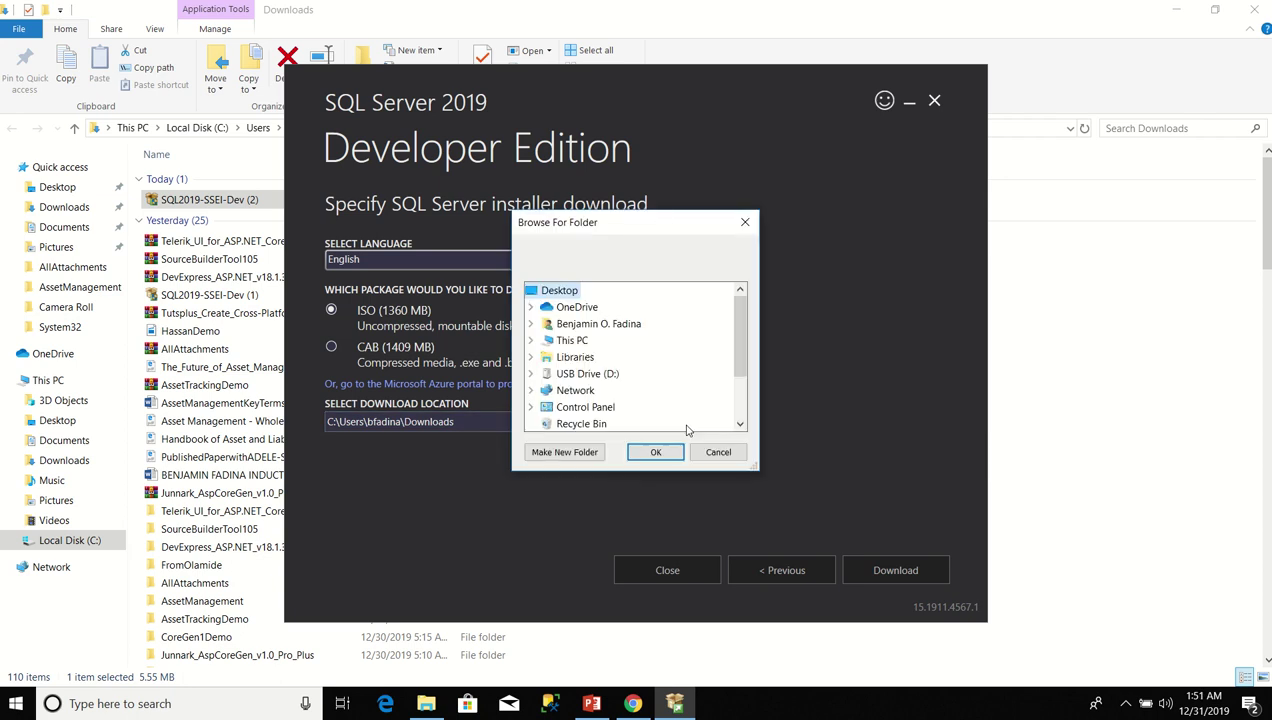
click(712, 462)
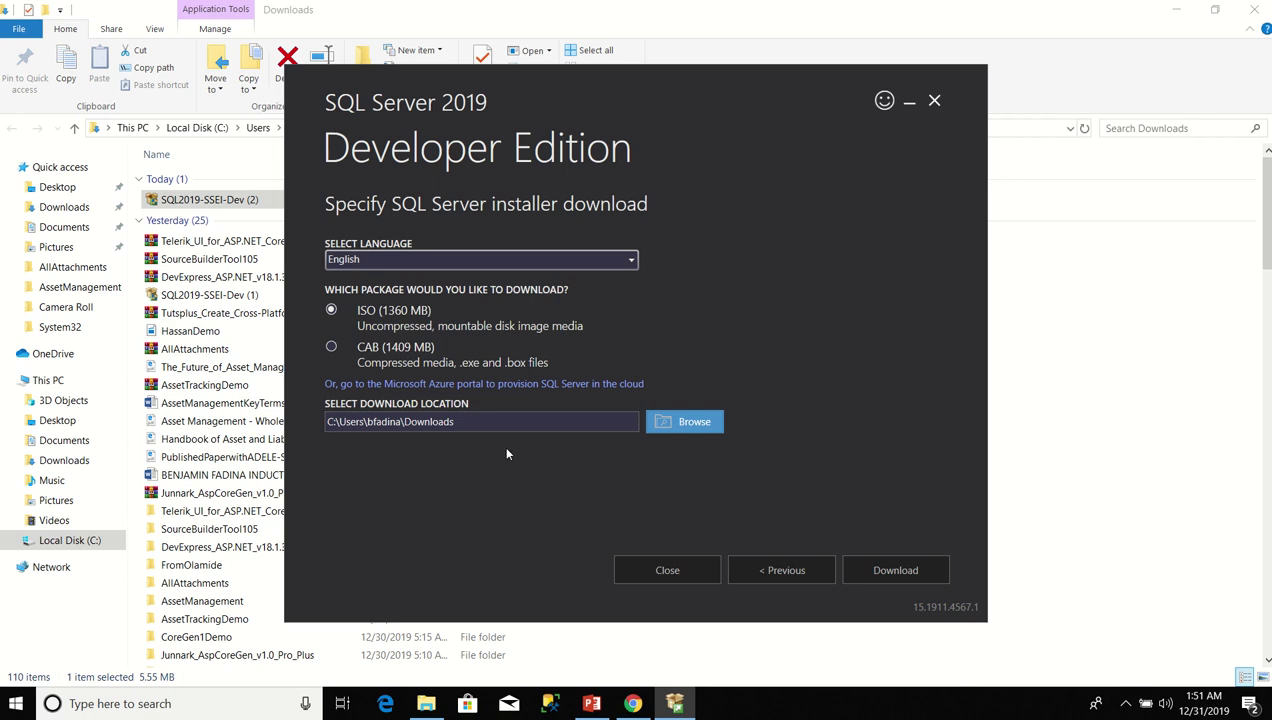
click(915, 578)
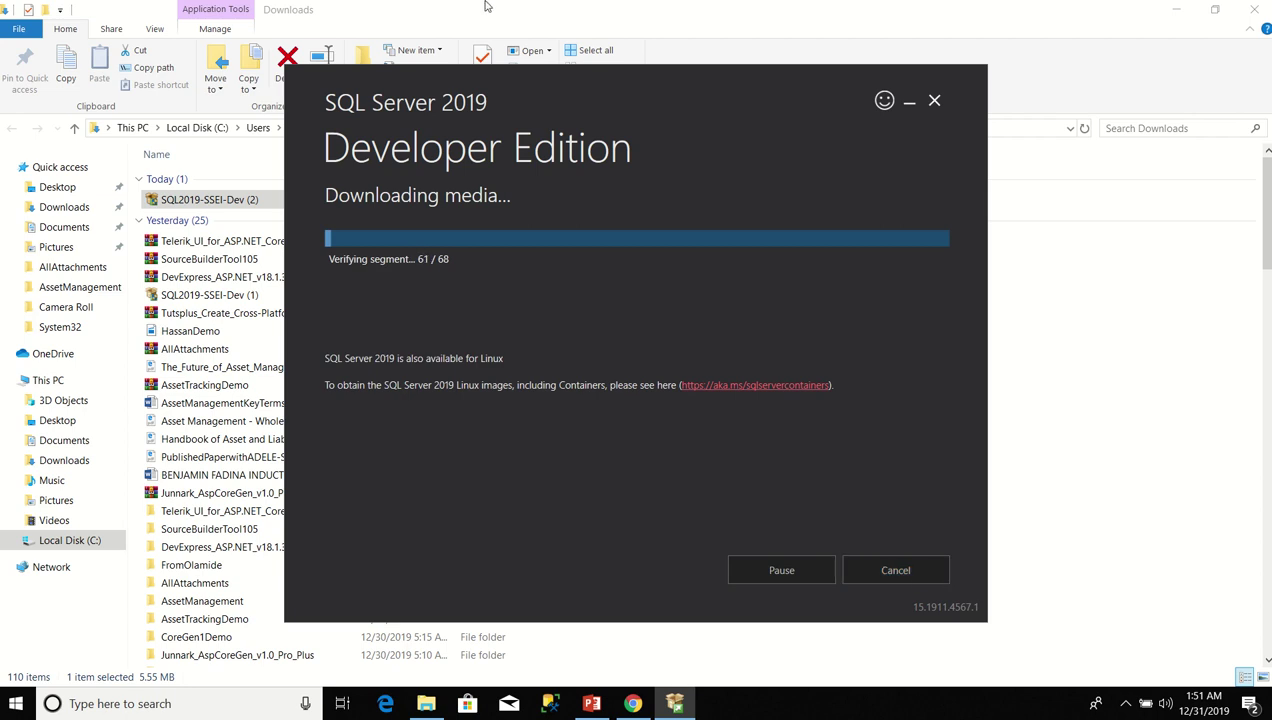
Show the Downloads subfolder, pointing out the SQLServer2019-x64-ENU-Dev ISO, SSMS-Setup-ENU and the extracted folder.
mouse_move(566, 6)
click(532, 45)
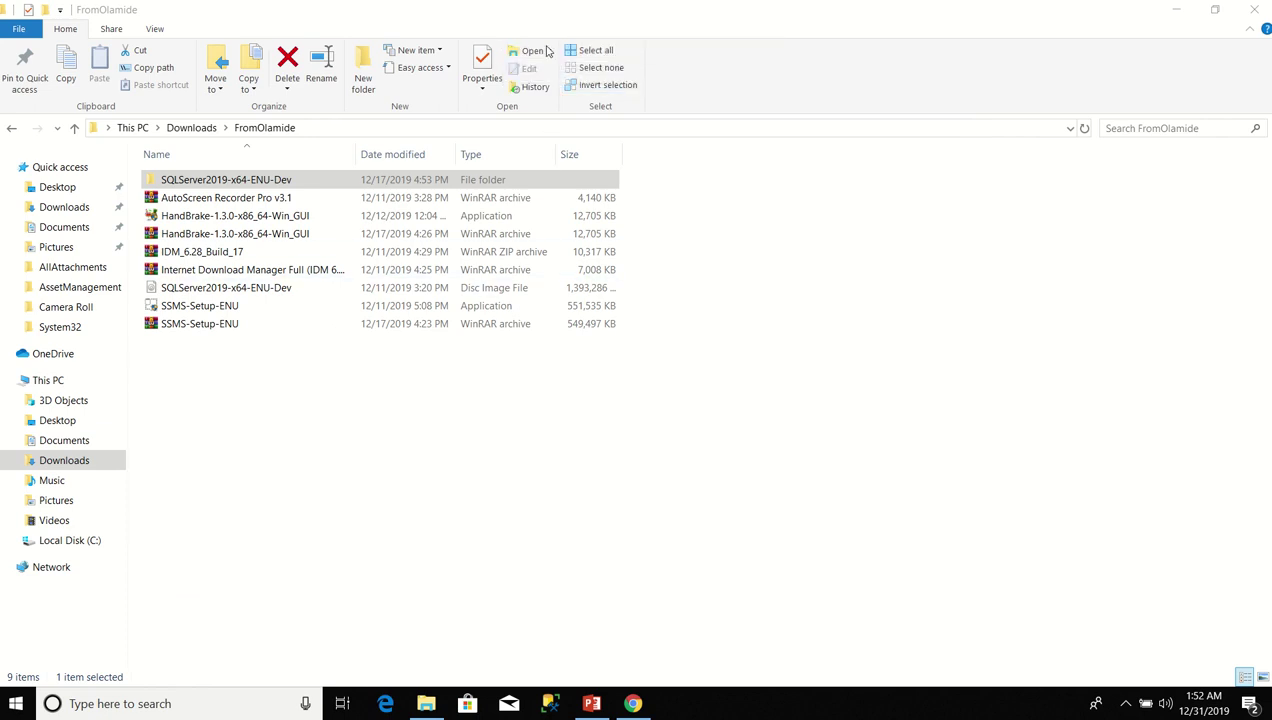
mouse_move(577, 6)
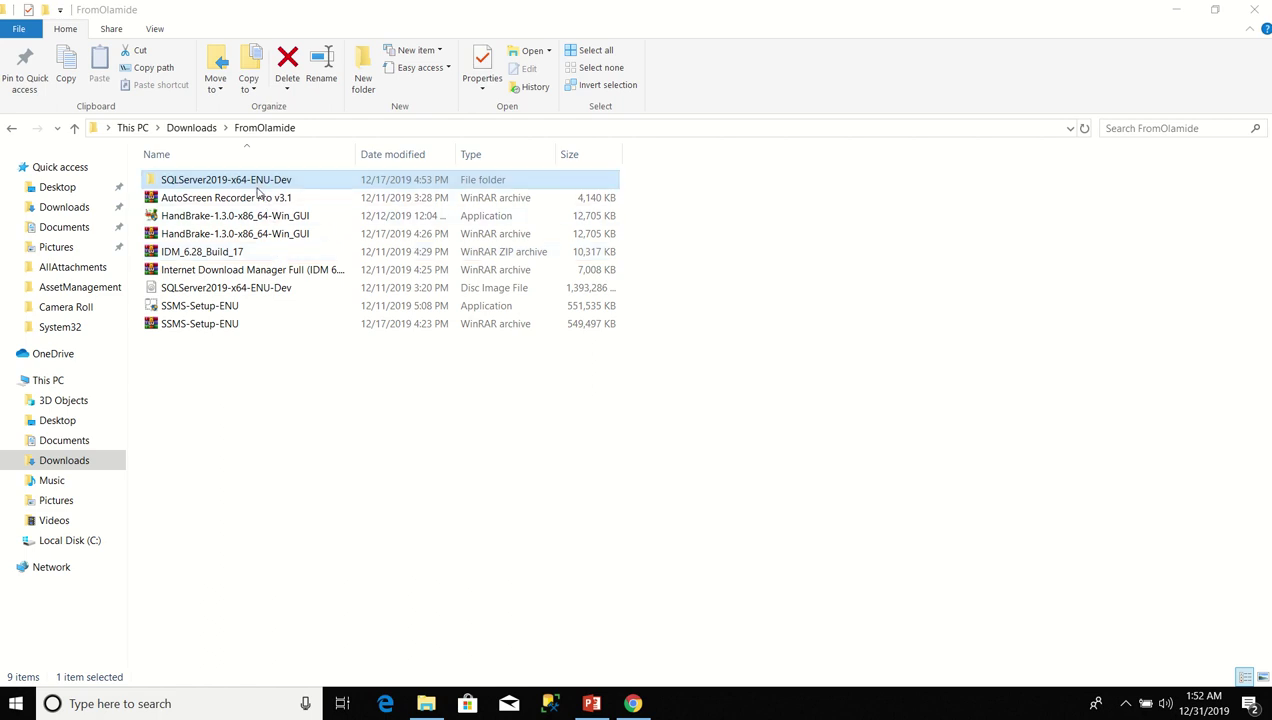
click(249, 290)
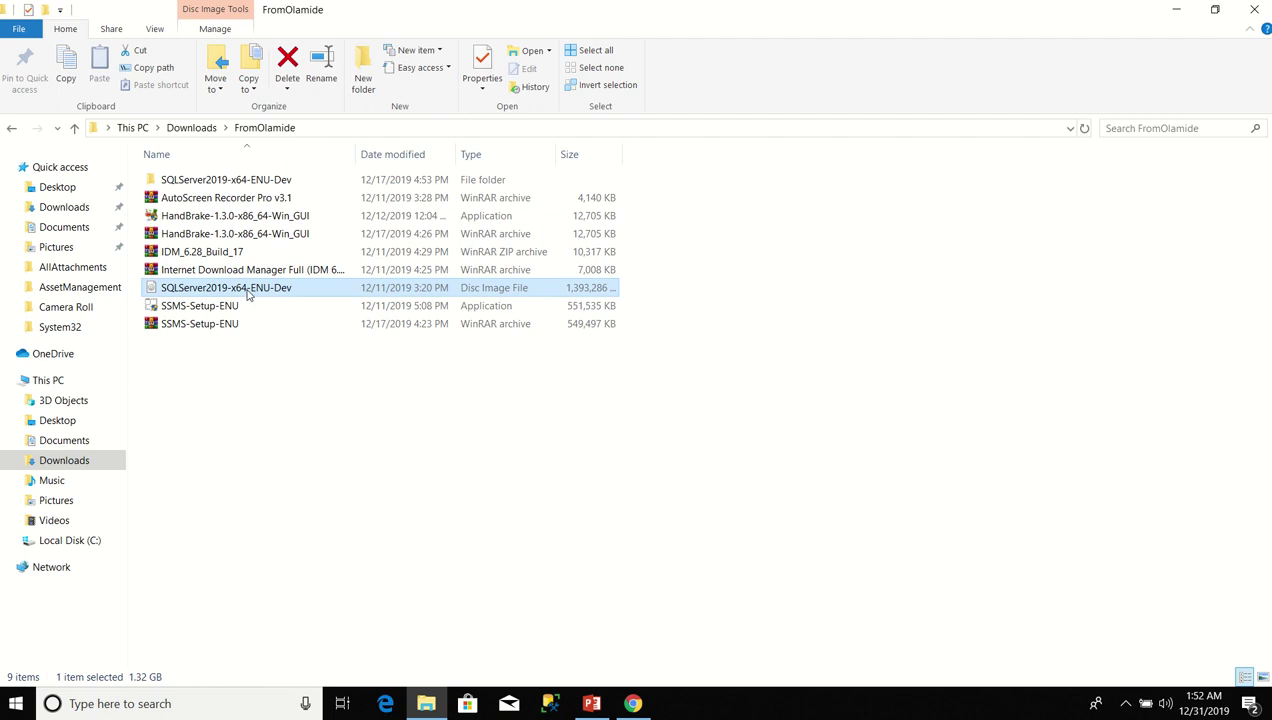
click(249, 290)
click(275, 309)
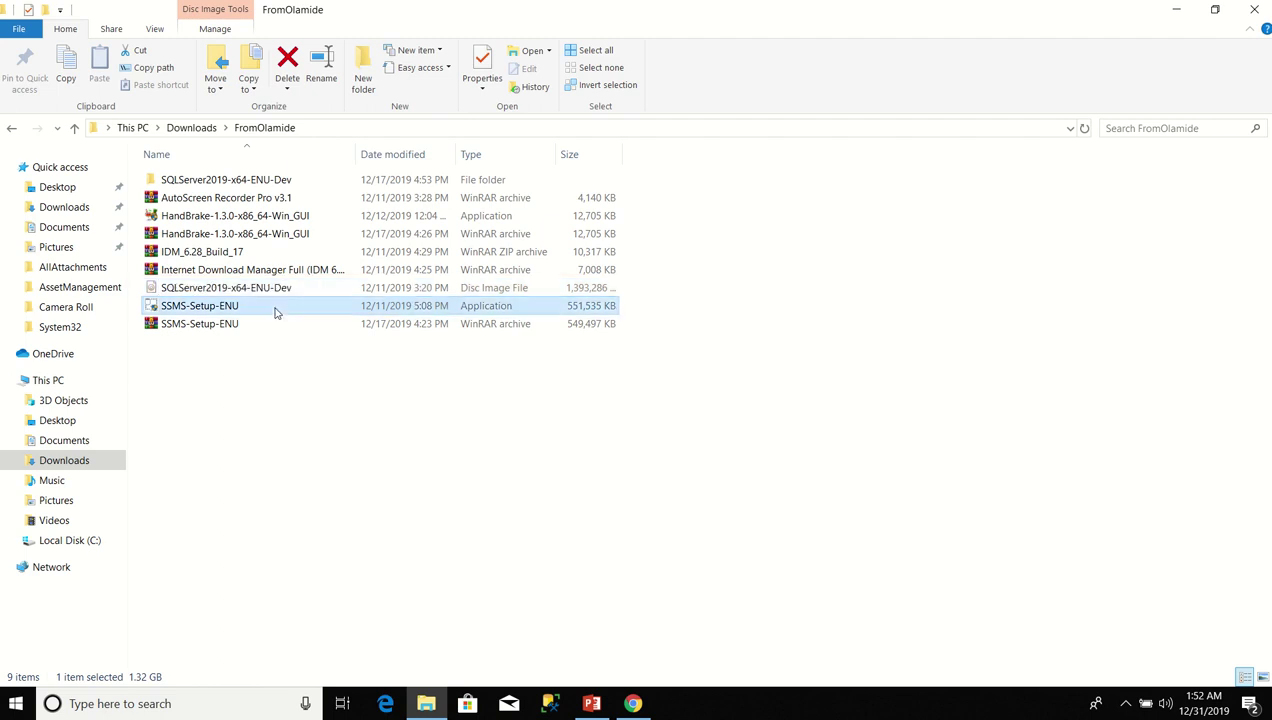
click(263, 290)
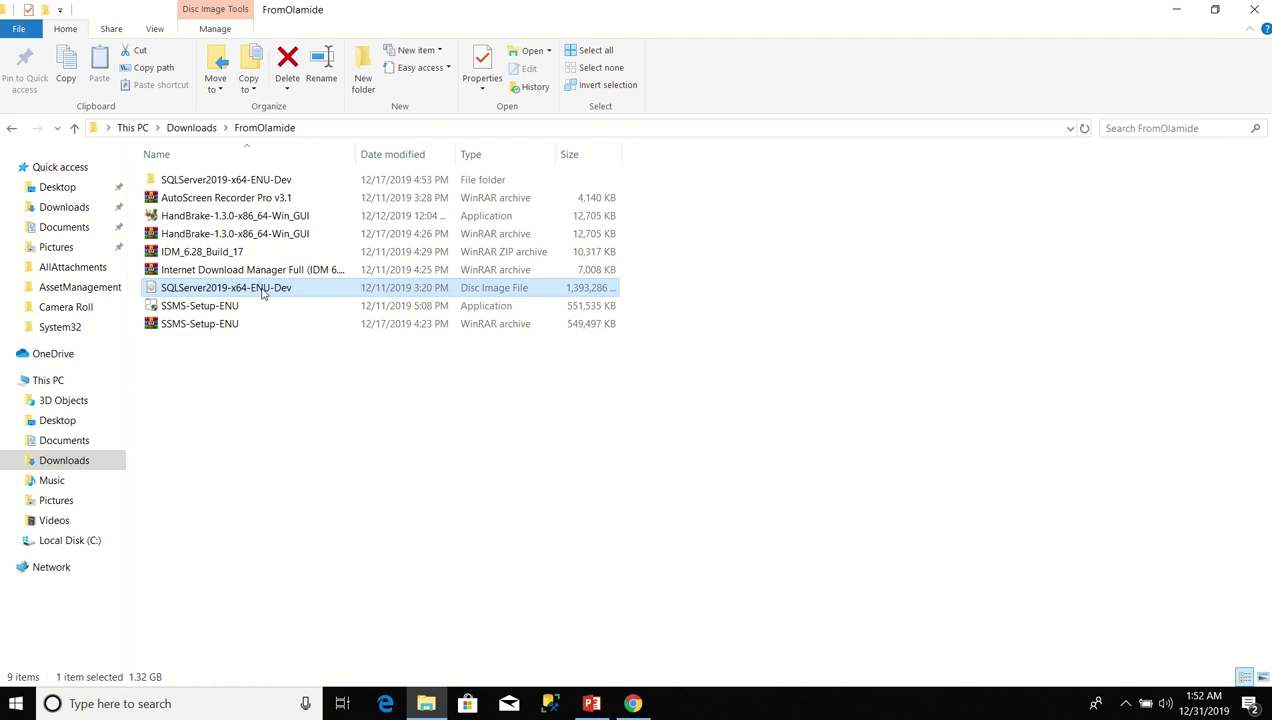
click(238, 180)
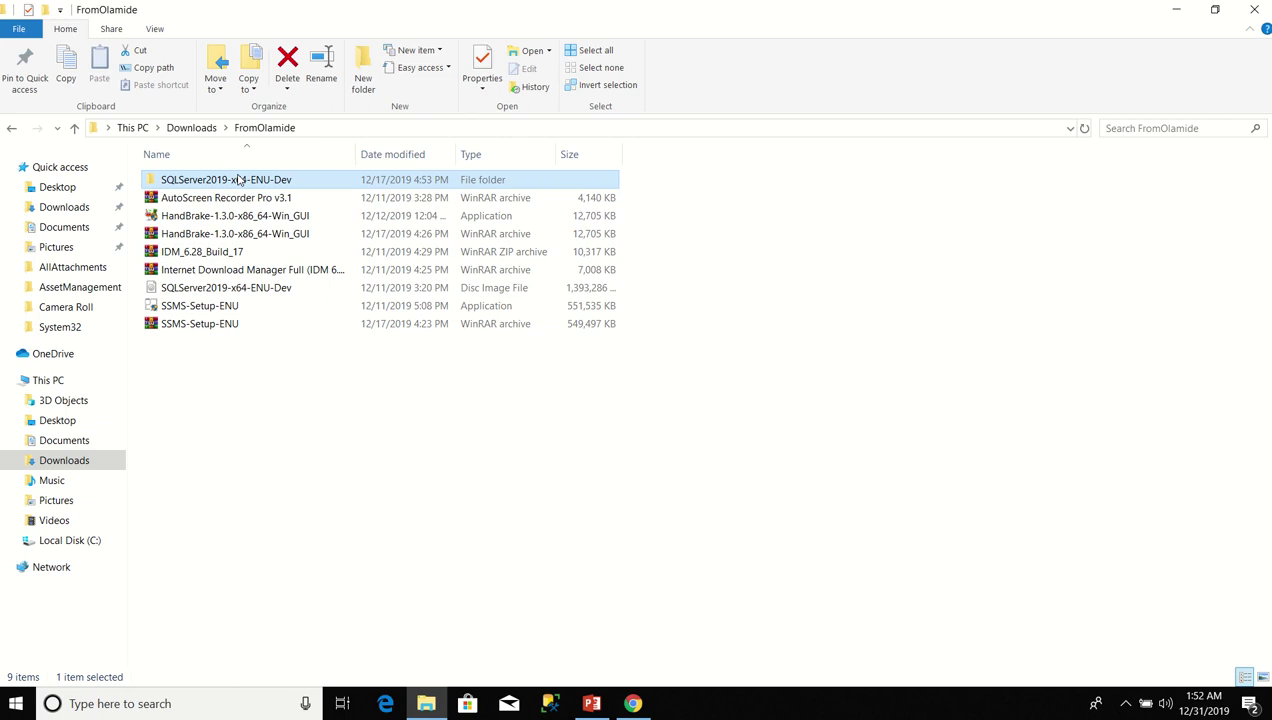
Open SQLServer2019-x64-ENU-Dev and run its setup application as administrator.
double_click(238, 179)
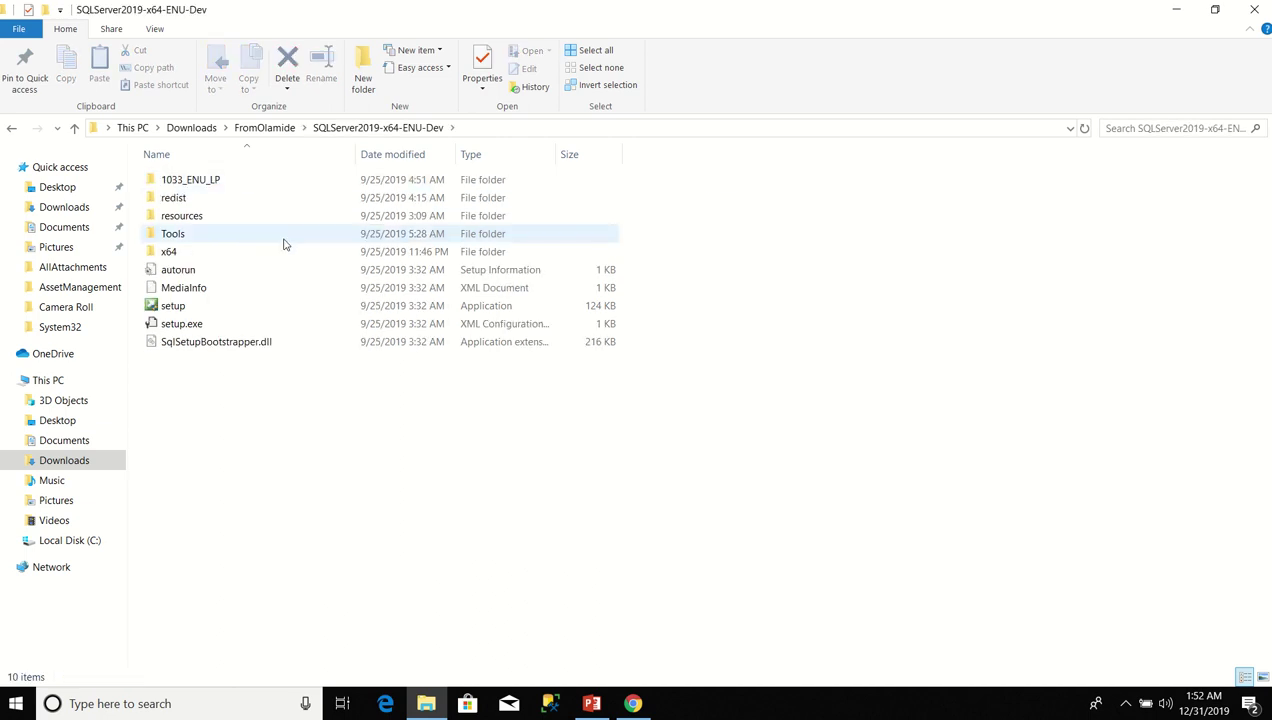
click(182, 312)
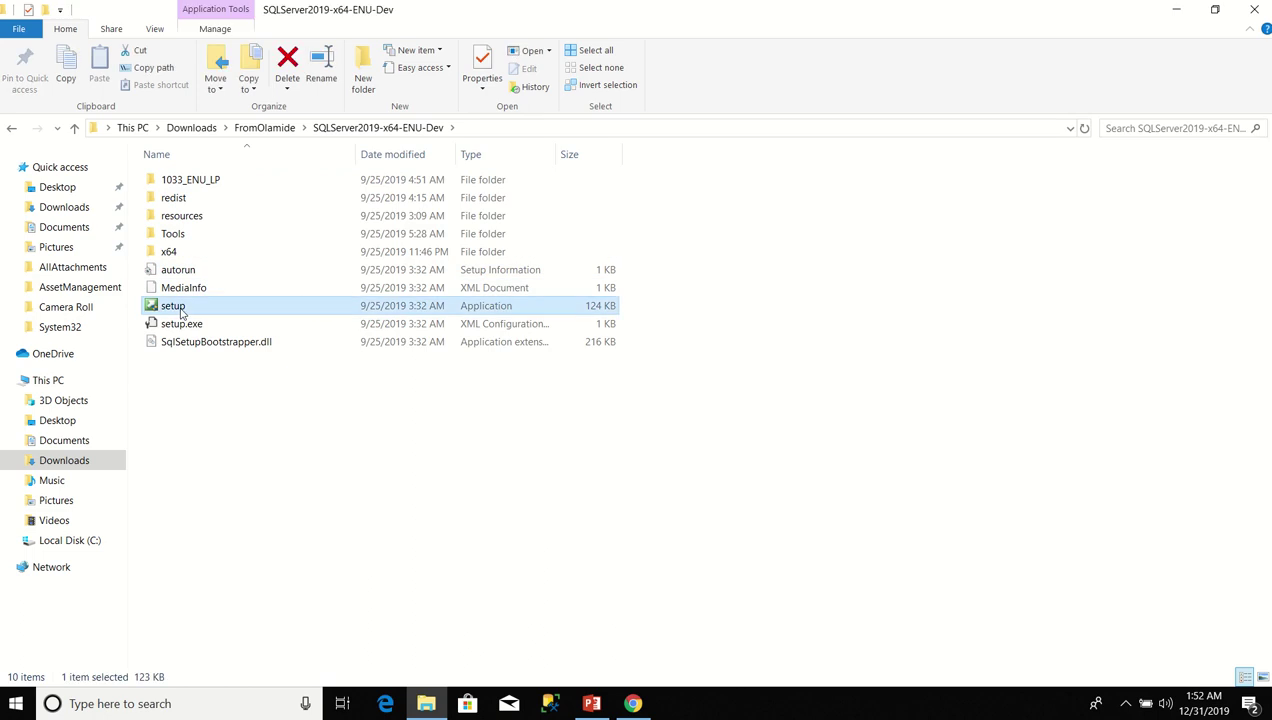
right_click(182, 312)
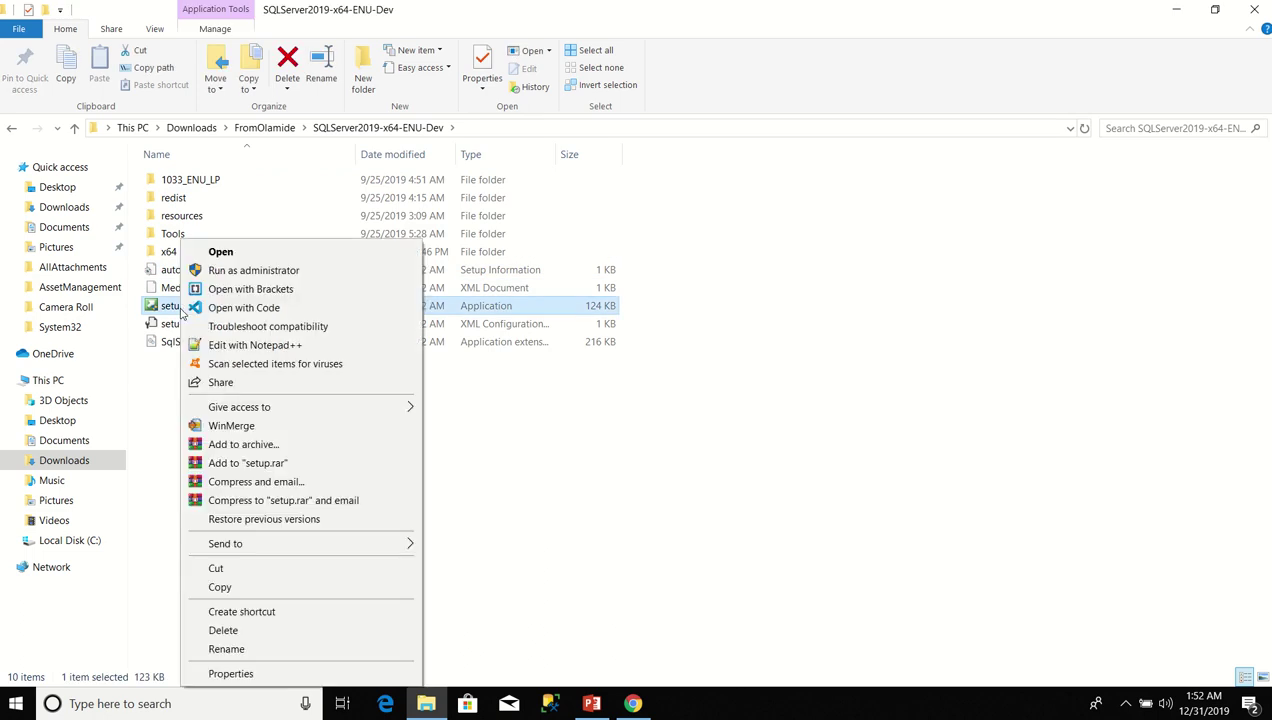
click(259, 254)
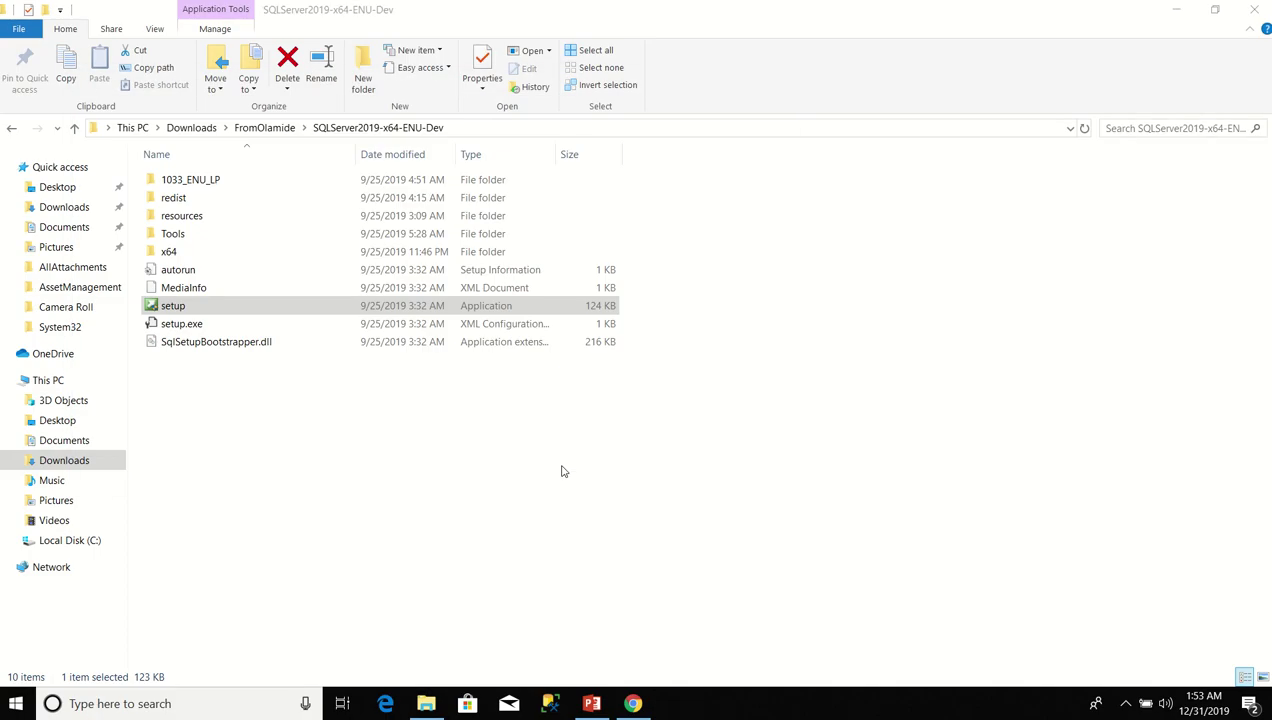
Minimize File Explorer and Chrome, then show the Installation page of SQL Server Installation Center.
click(1178, 13)
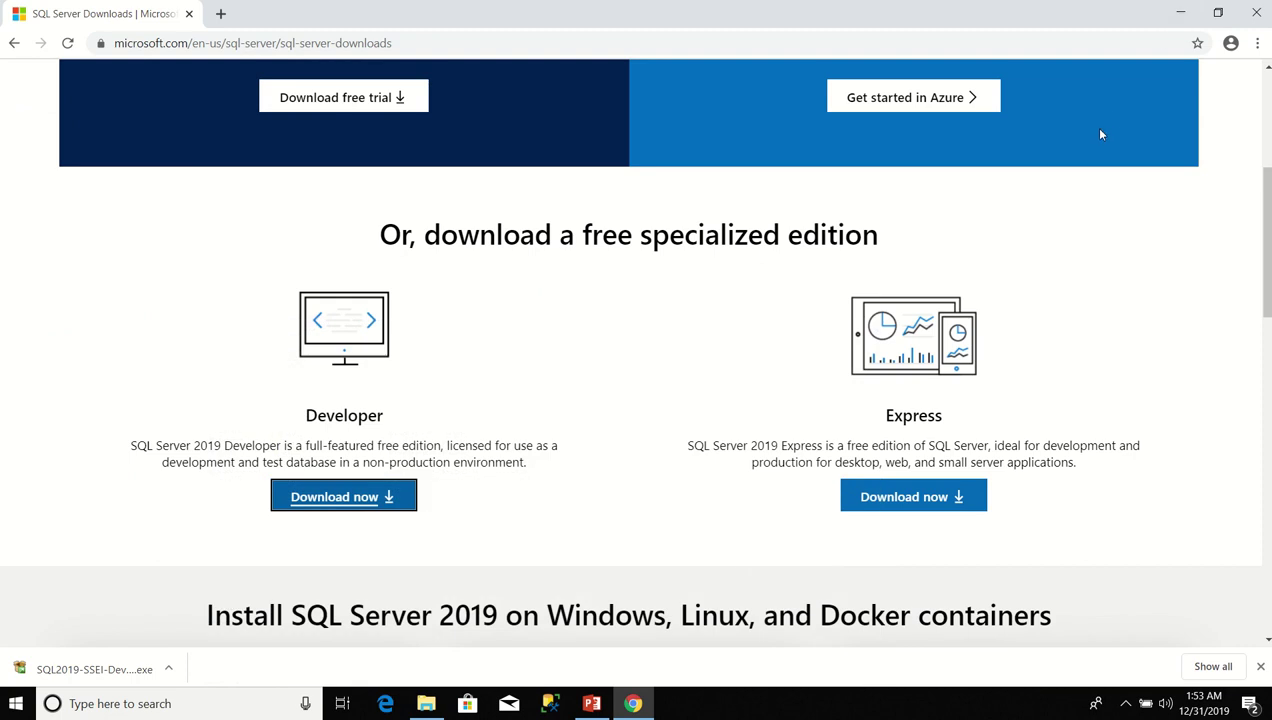
click(1180, 14)
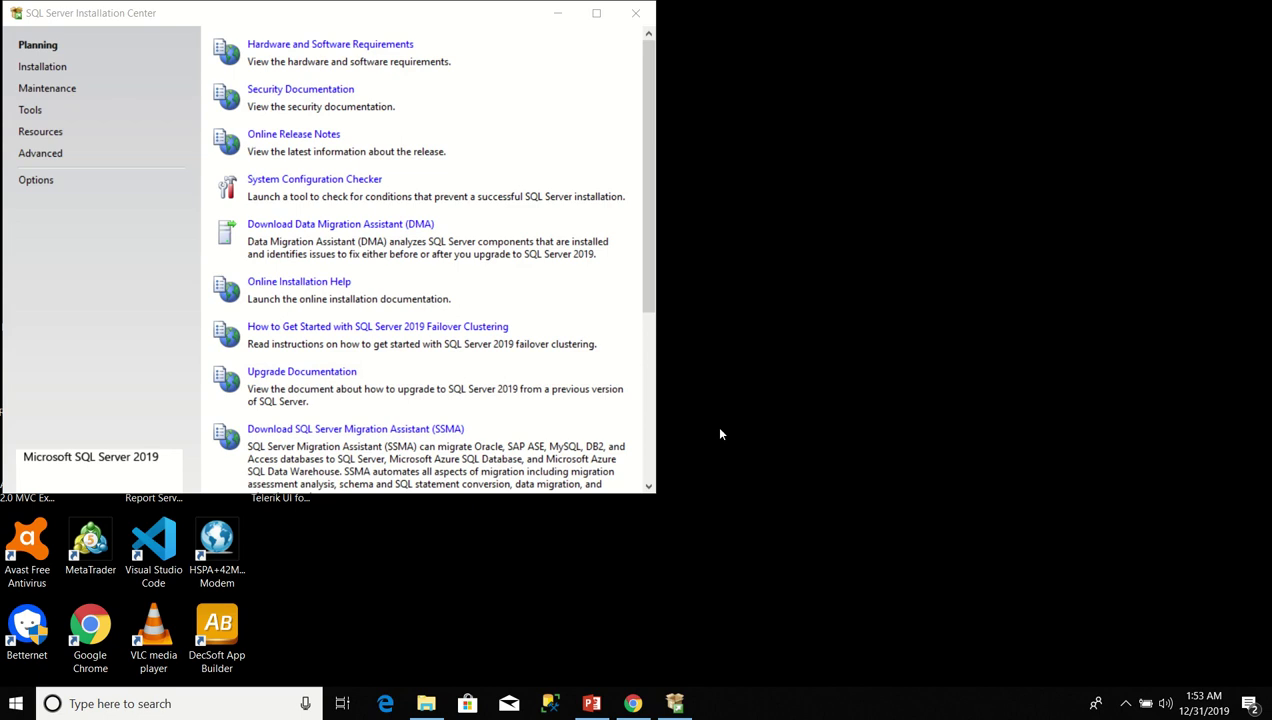
click(53, 72)
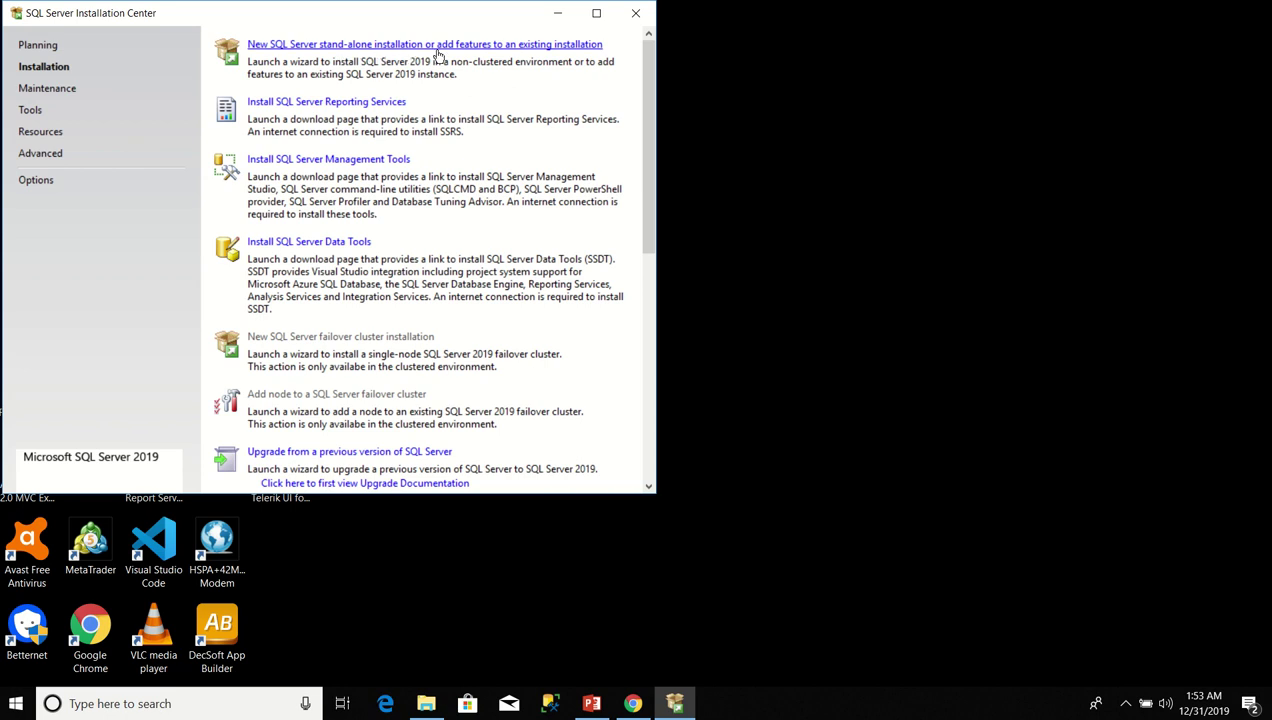
Start a new SQL Server stand-alone installation and wait for the Microsoft Update page.
click(437, 50)
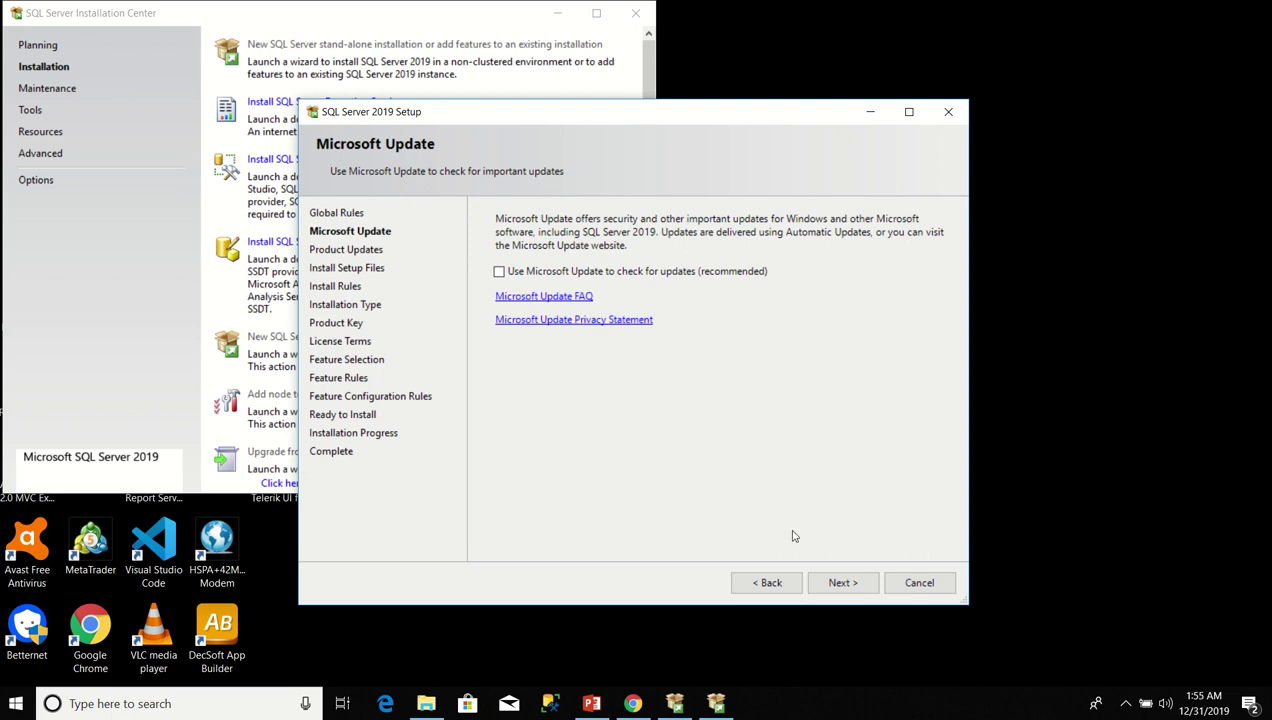
Get past Microsoft Update and product updates, letting Install Rules finish with one firewall warning.
click(850, 594)
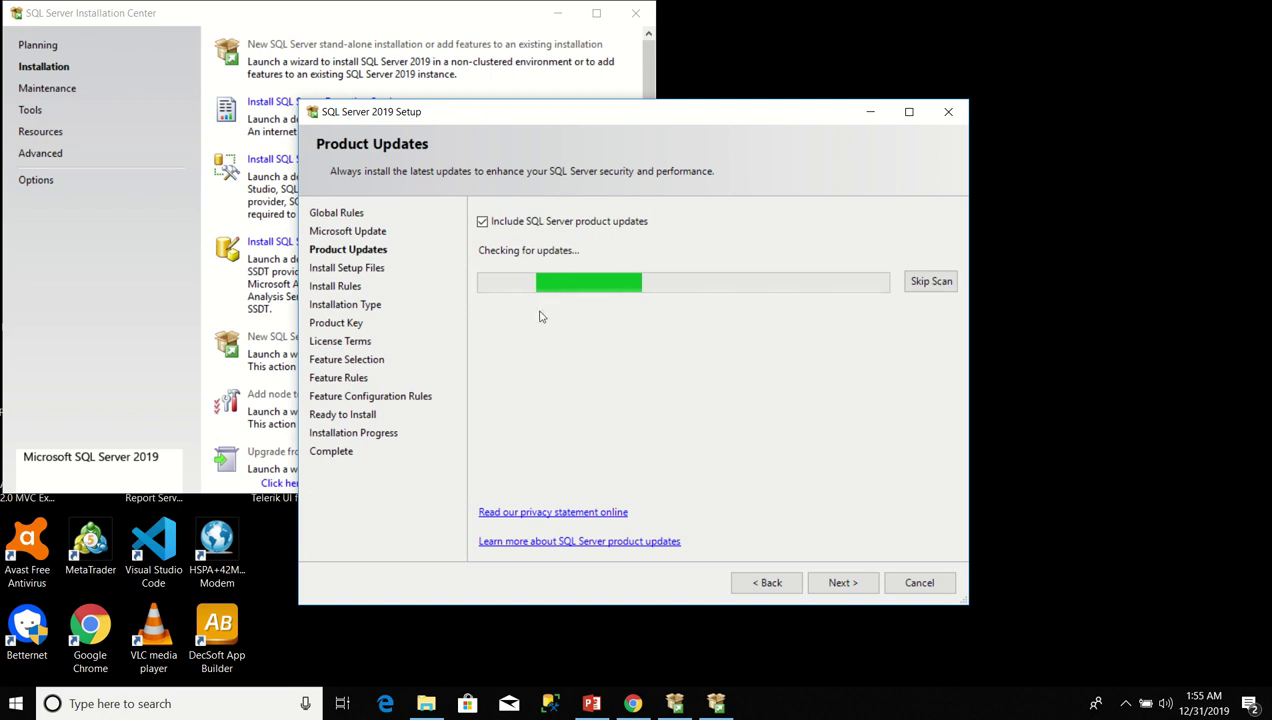
click(483, 229)
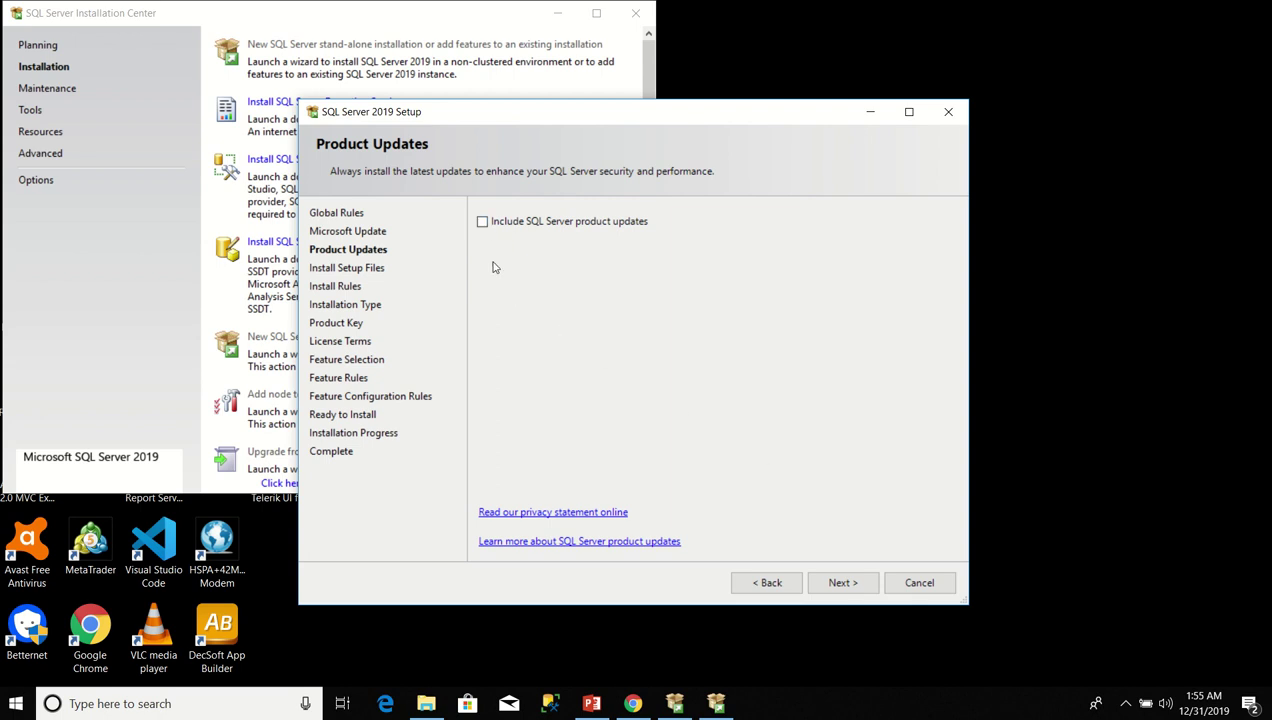
click(828, 588)
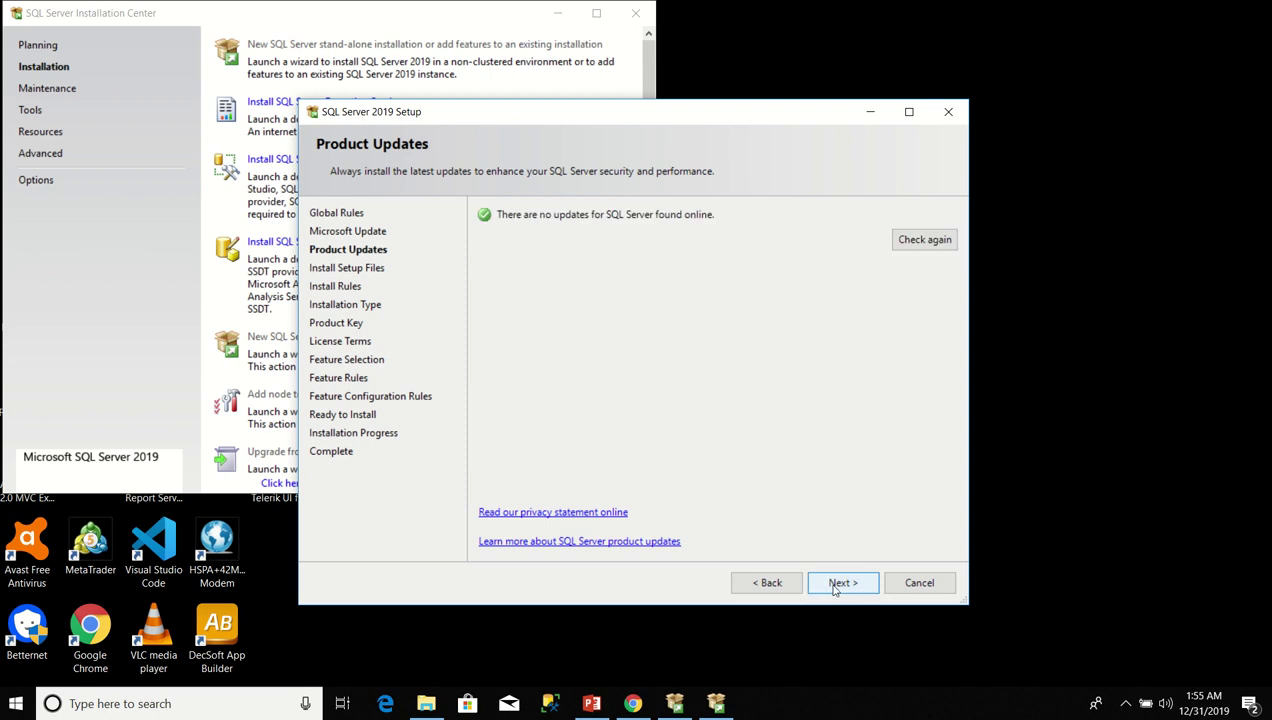
click(835, 590)
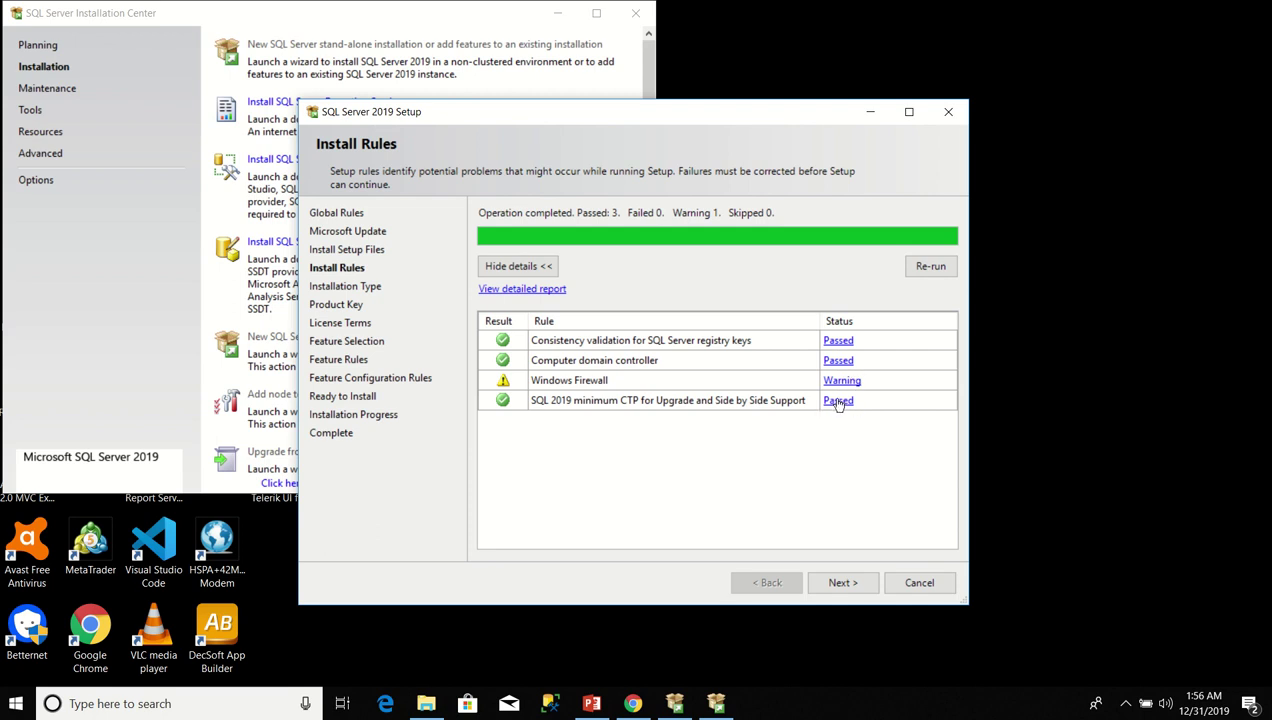
Continue past Install Rules and keep 'Perform a new installation of SQL Server 2019'.
click(843, 583)
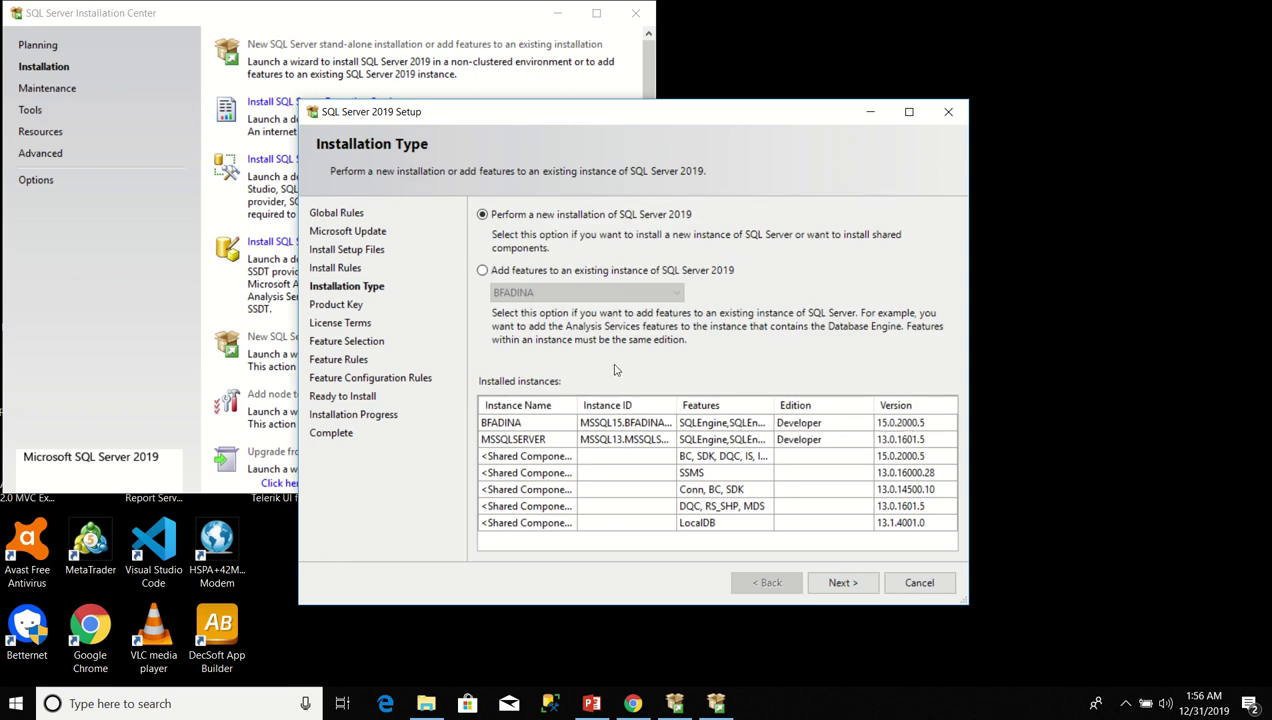
click(844, 589)
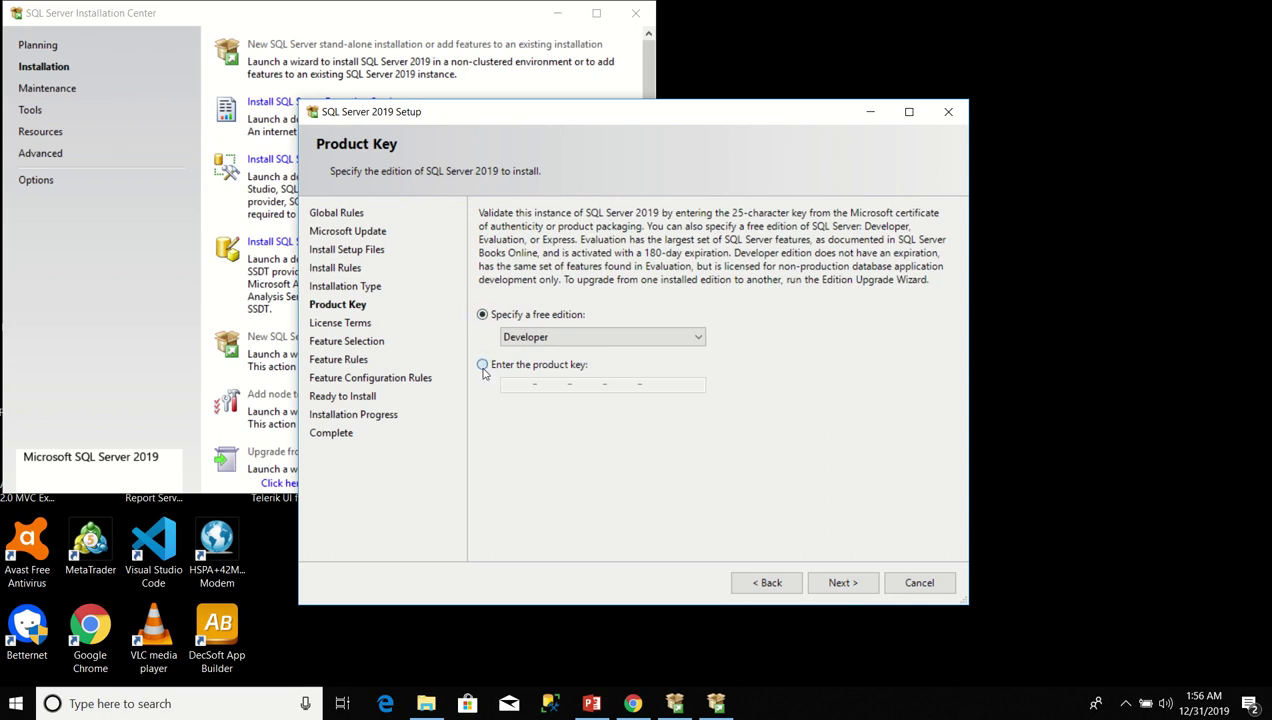
Keep the free Developer edition, accept the license terms, and continue to Feature Selection.
click(483, 366)
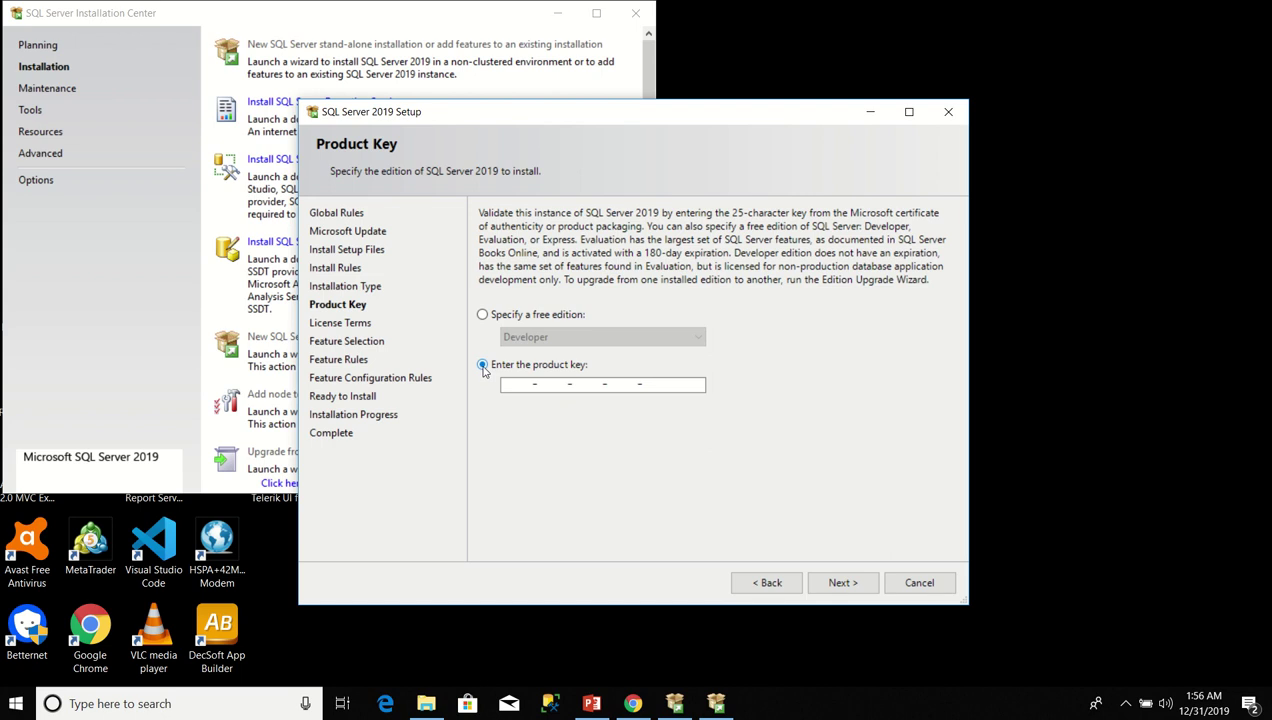
click(483, 315)
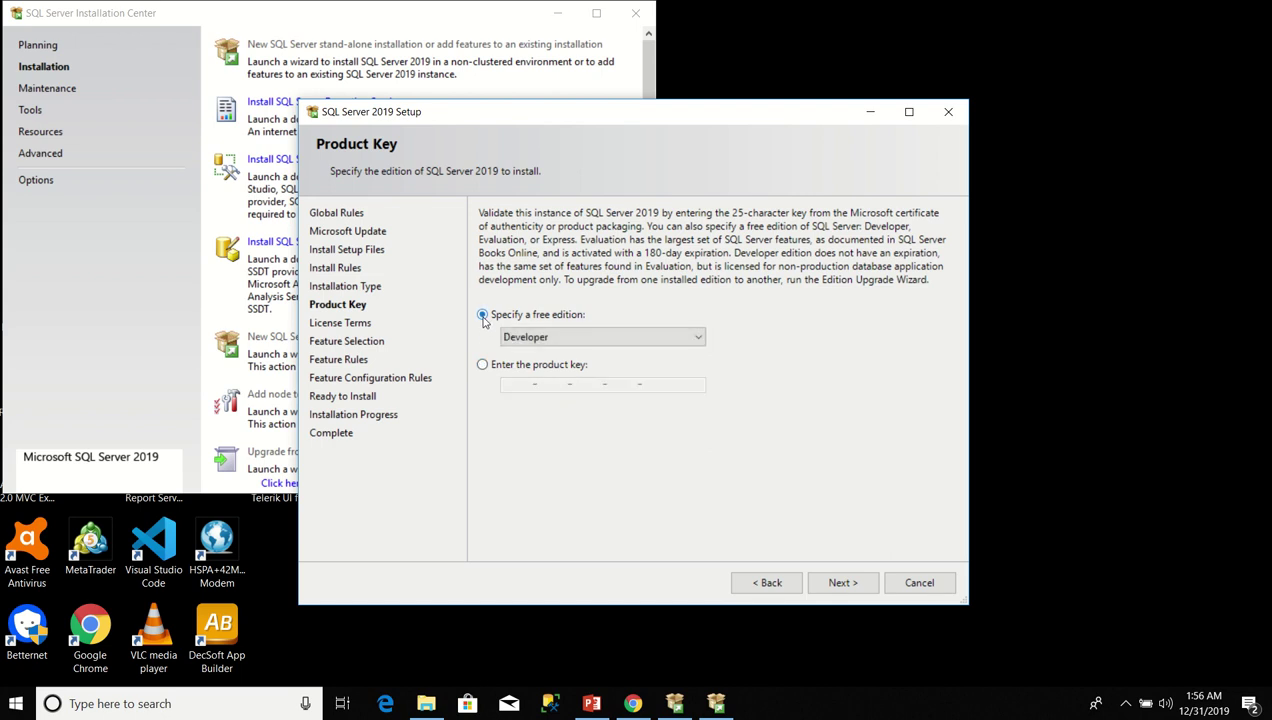
click(697, 342)
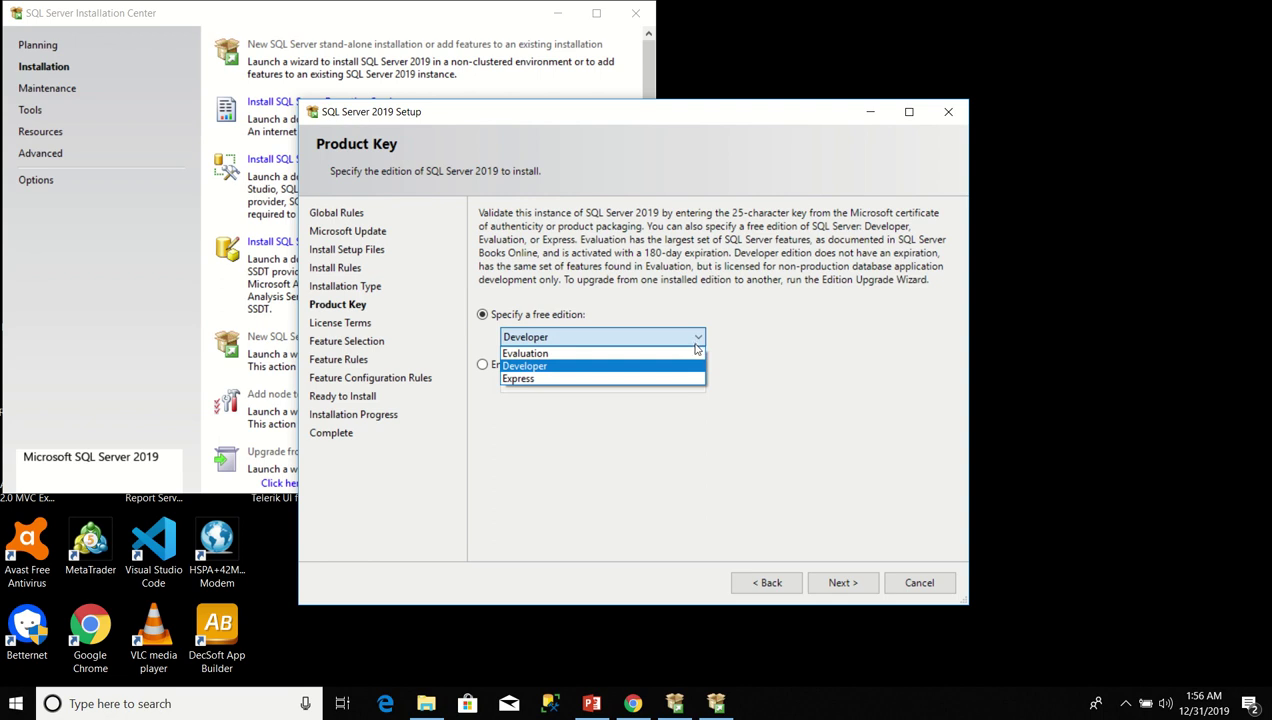
click(577, 368)
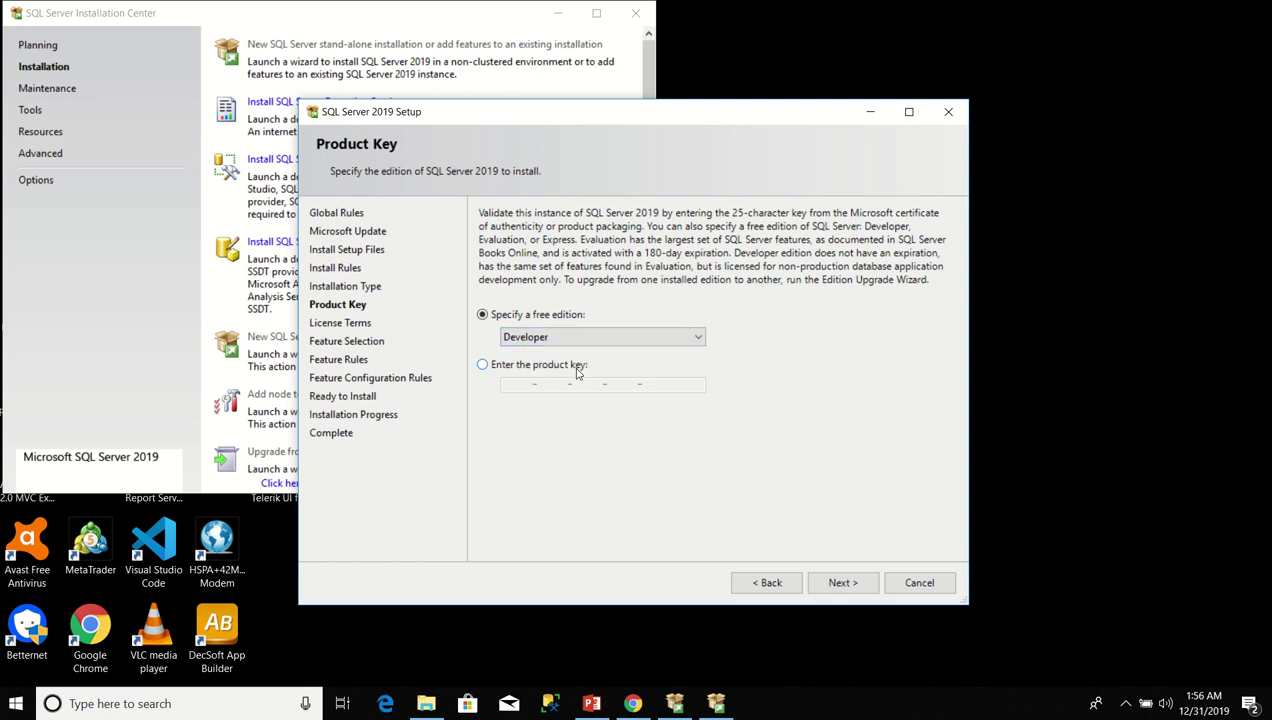
click(843, 583)
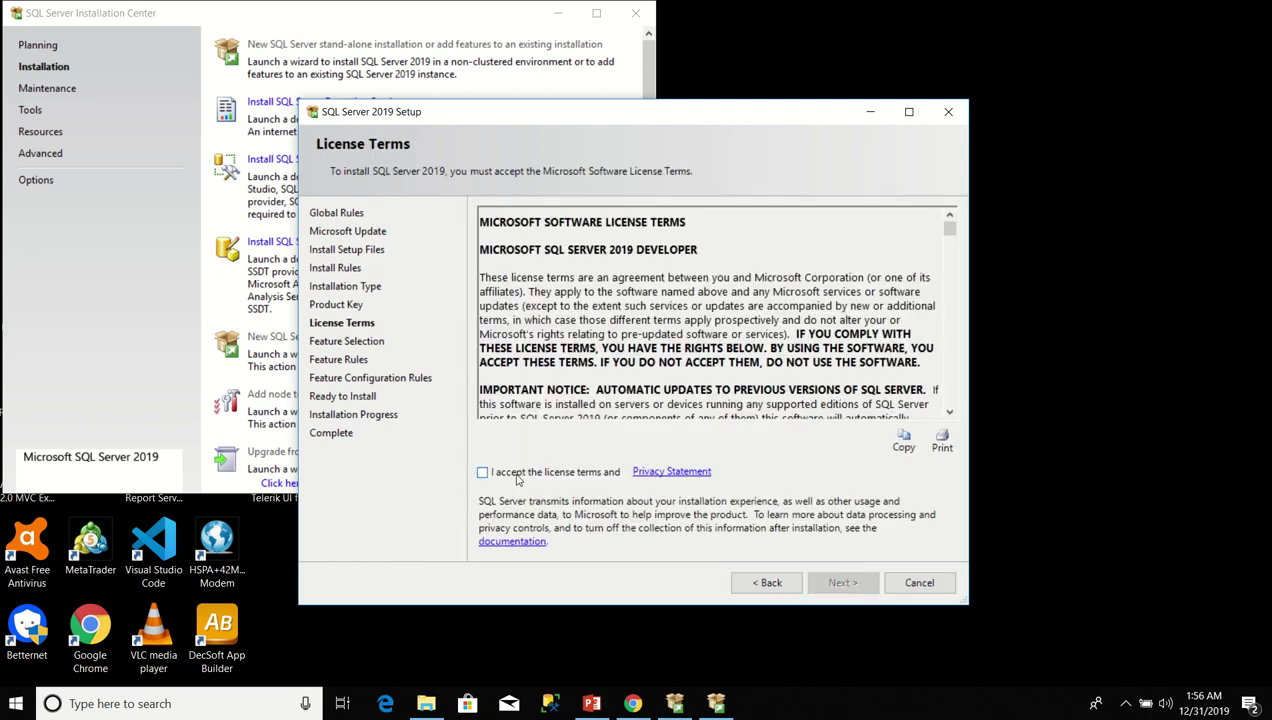
click(482, 473)
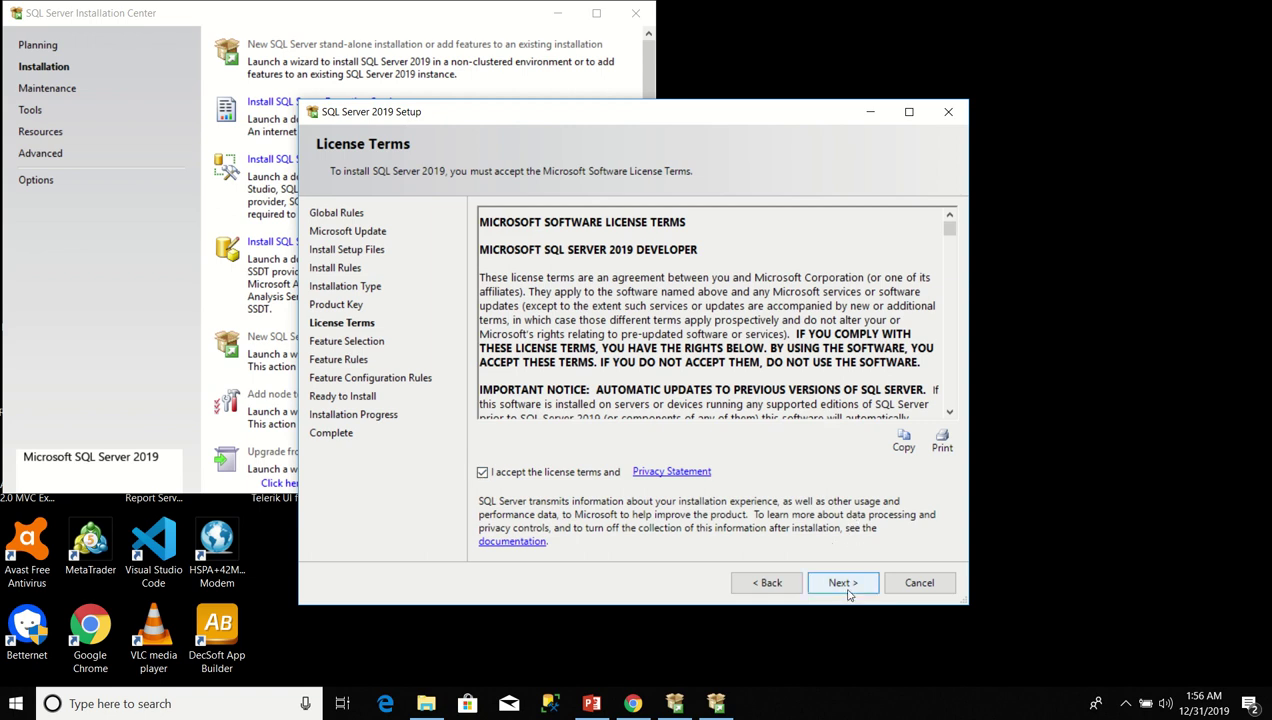
click(843, 583)
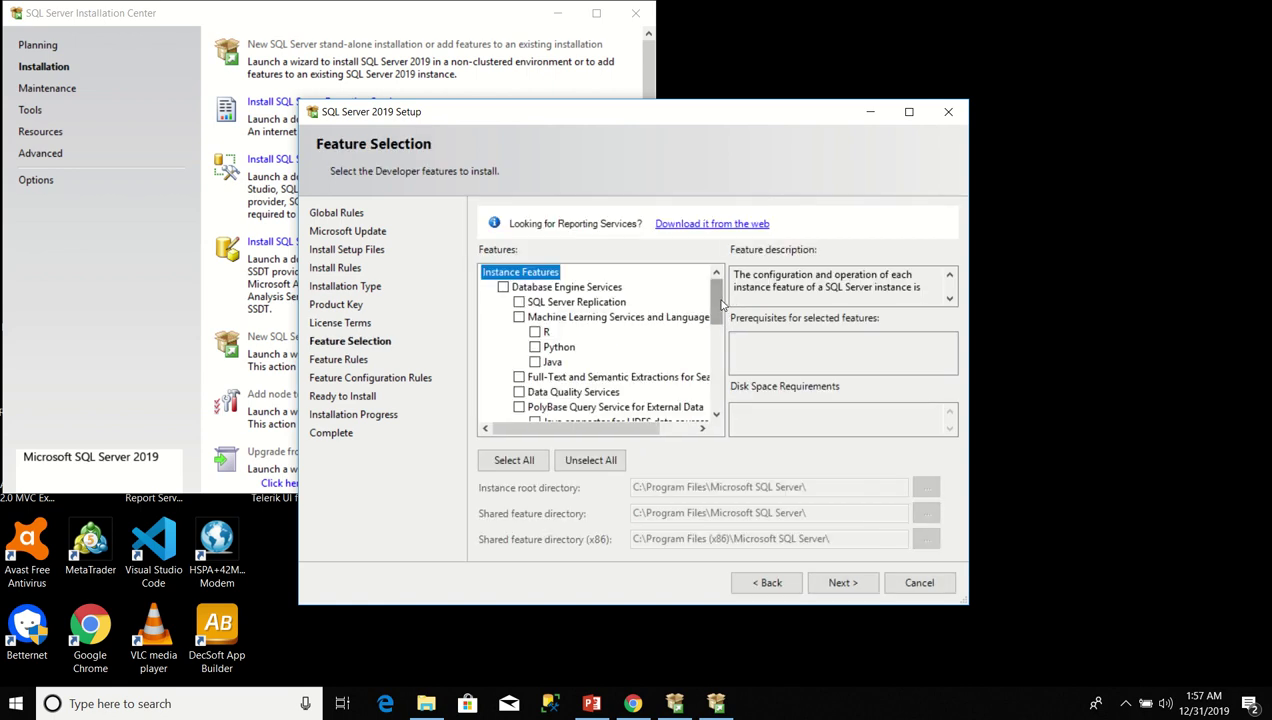
Tick Database Engine Services and SQL Server Replication on Feature Selection and continue.
mouse_move(718, 306)
mouse_down()
mouse_move(722, 390)
mouse_move(718, 290)
mouse_up()
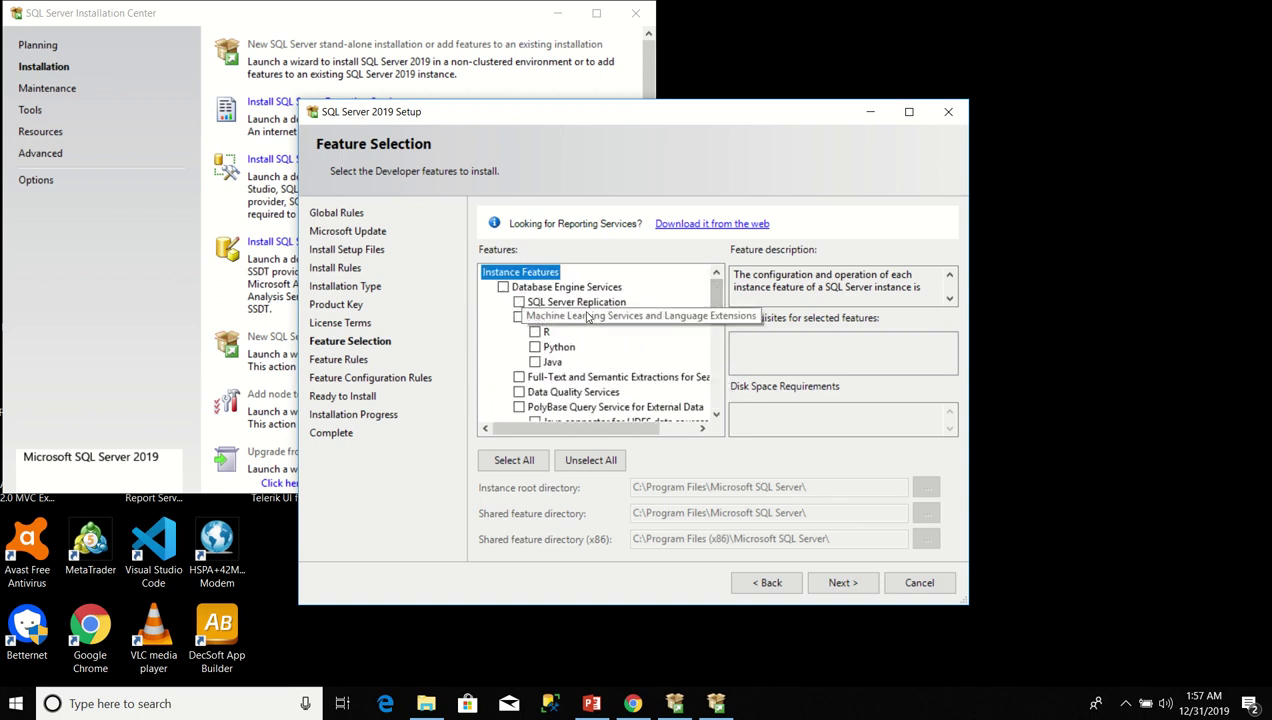
click(503, 288)
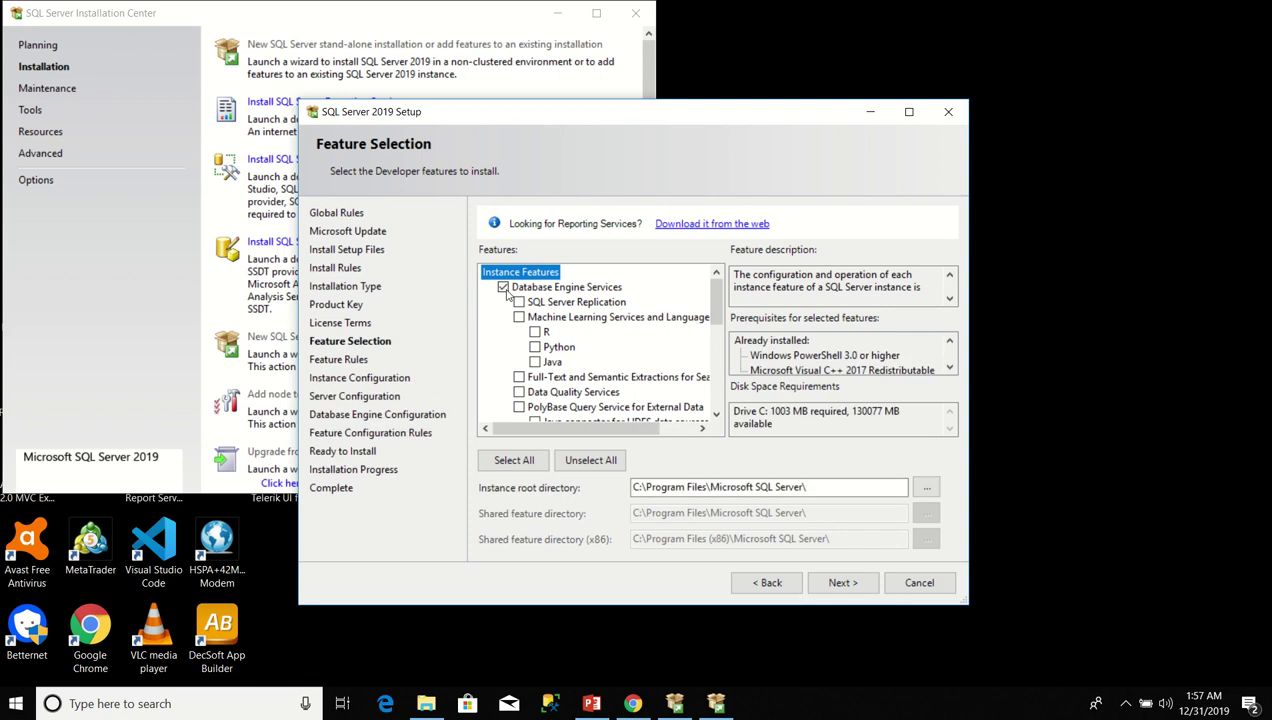
click(519, 302)
mouse_move(721, 302)
mouse_down()
mouse_move(730, 405)
mouse_move(722, 282)
mouse_up()
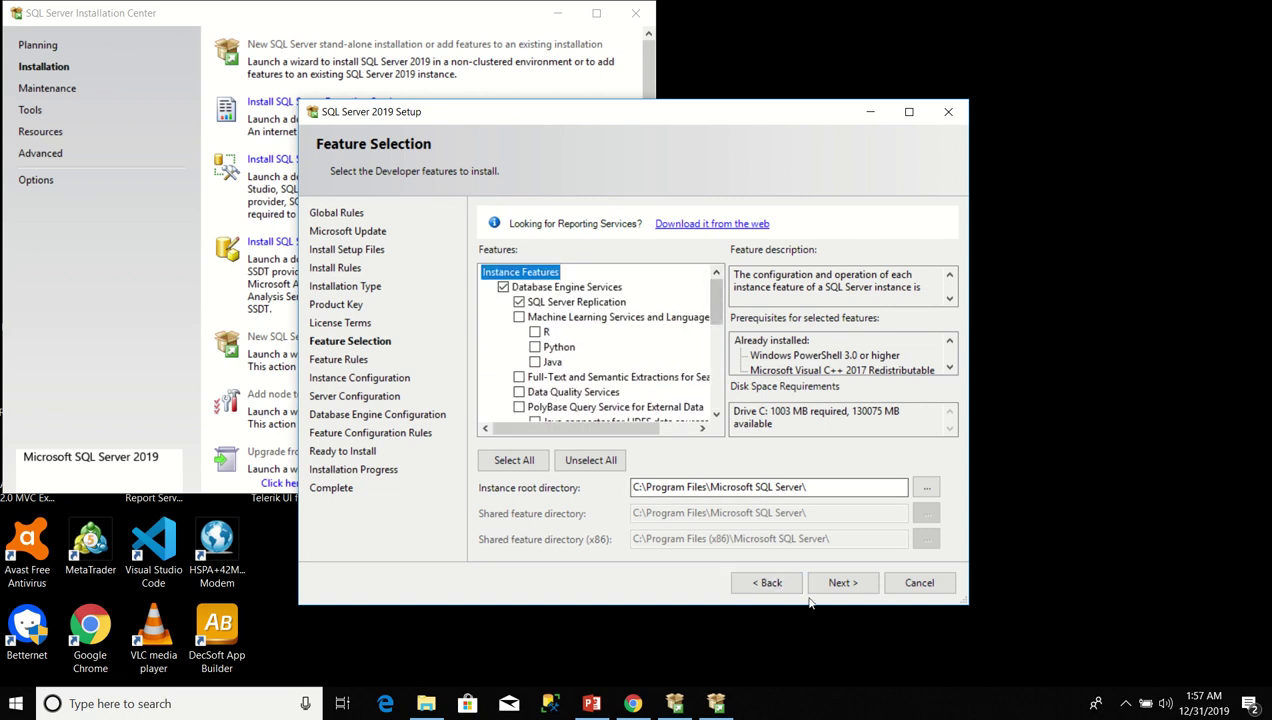
click(843, 582)
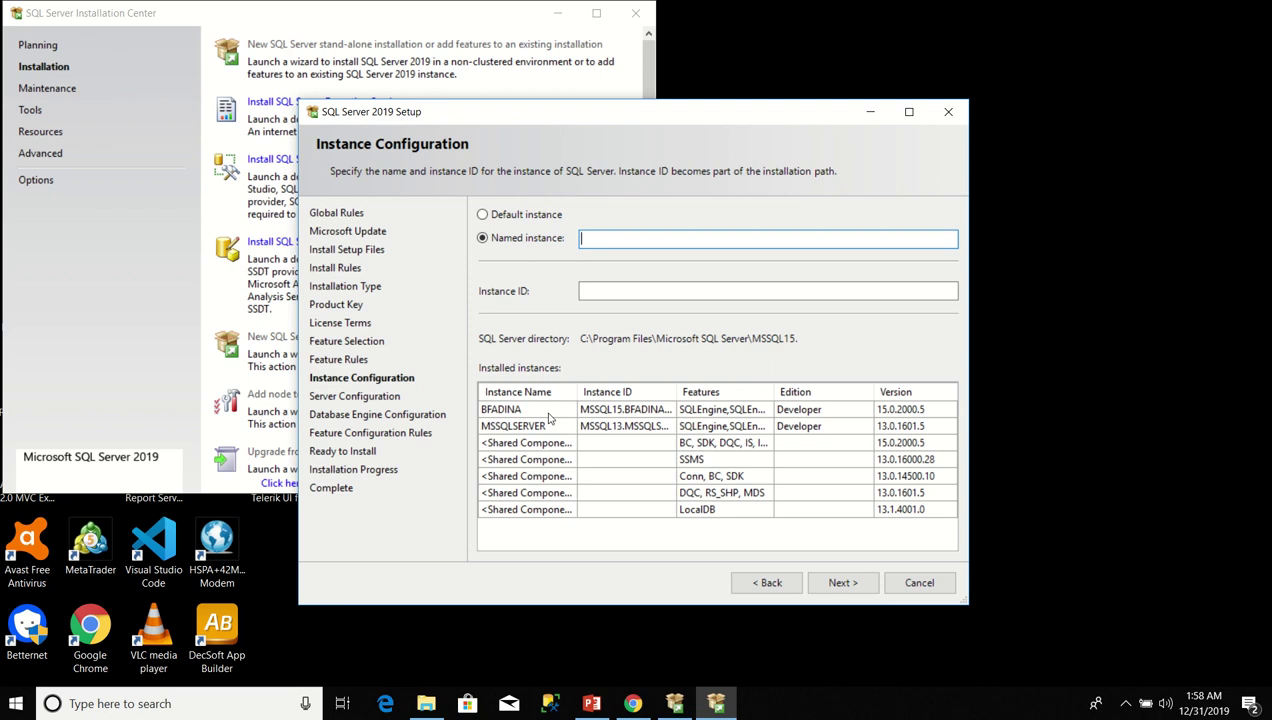
Enter the chosen name for the named instance and continue to Server Configuration.
text(IBUKUNOLUWA)
click(859, 590)
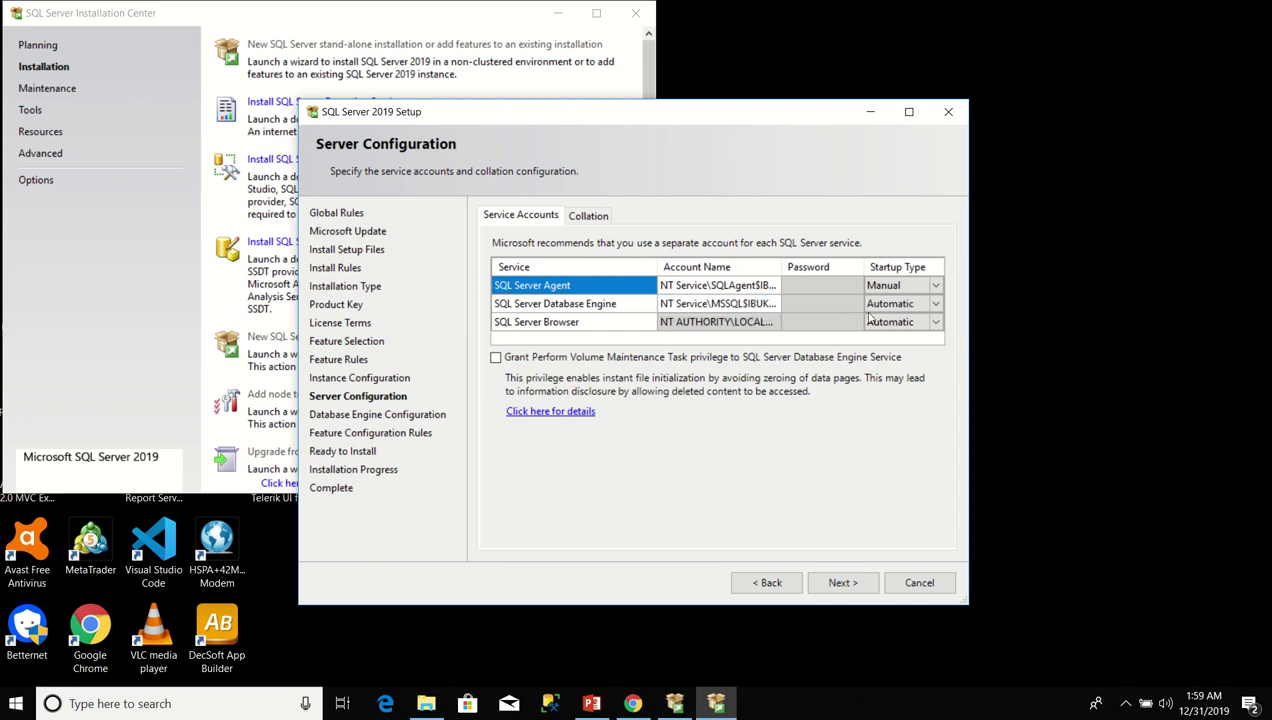
Choose <<Browse...>> for the SQL Server Agent account name to bring up Select User or Group.
click(724, 291)
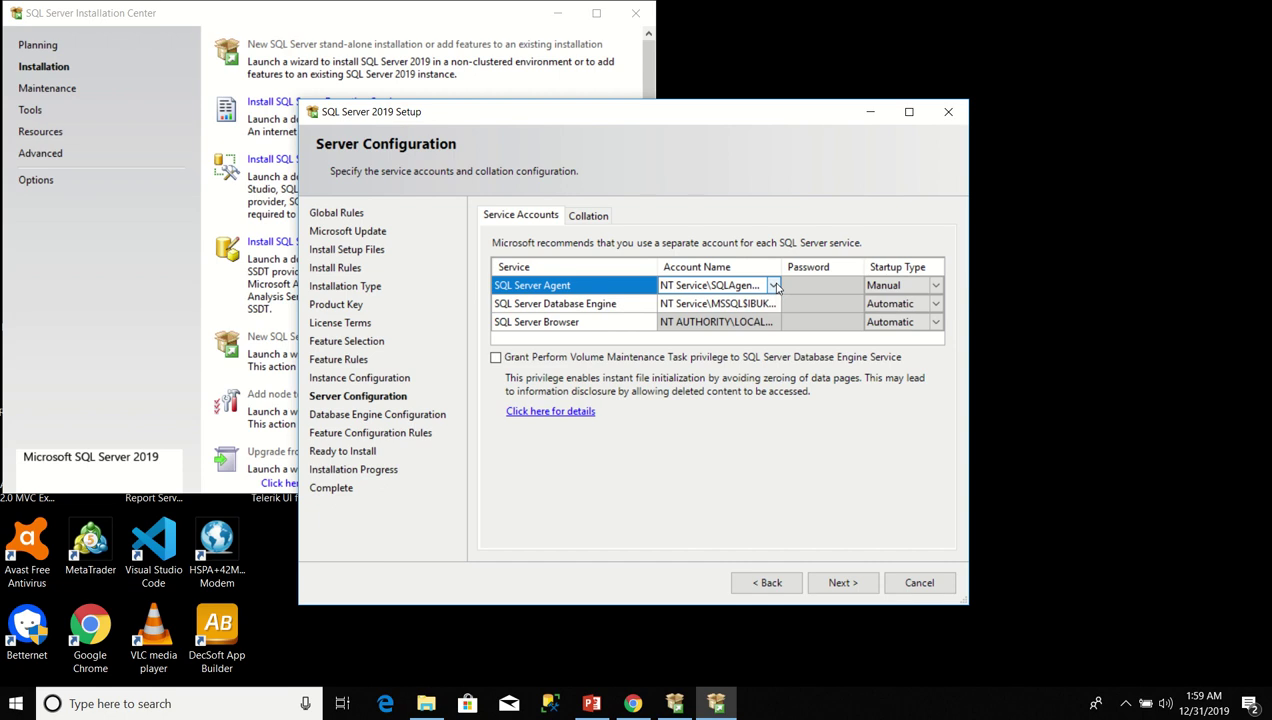
click(775, 286)
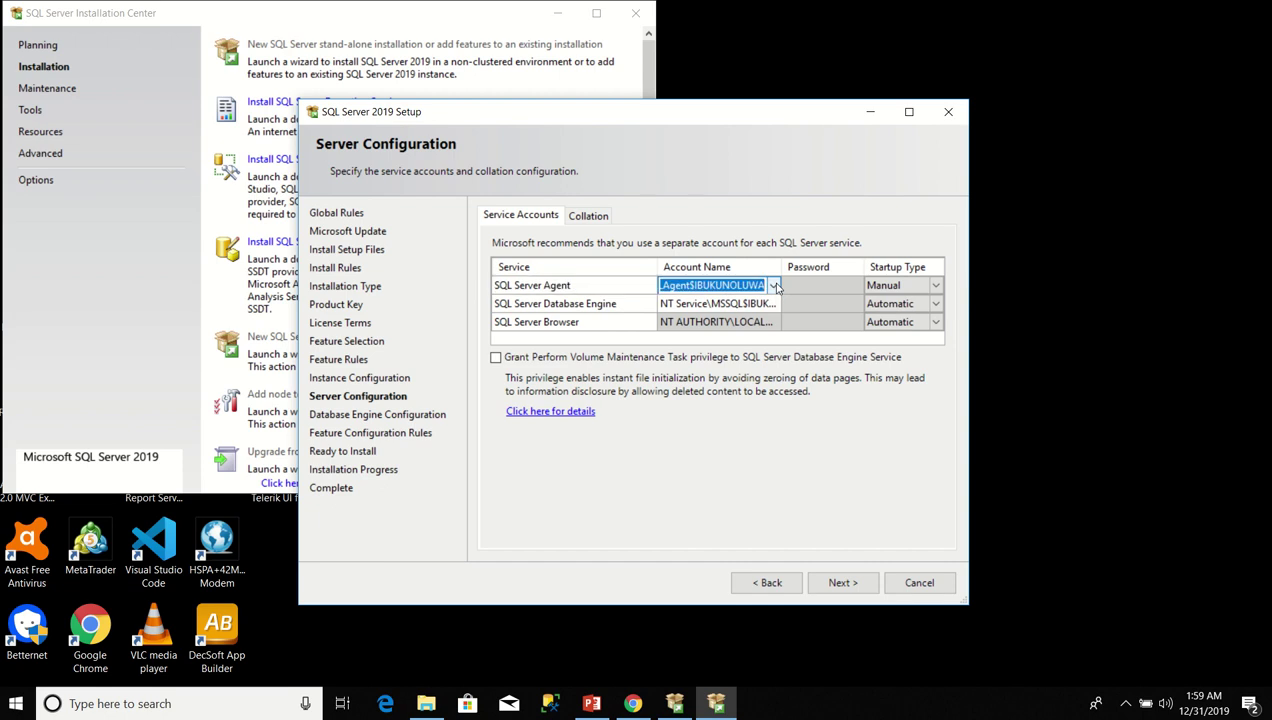
click(775, 286)
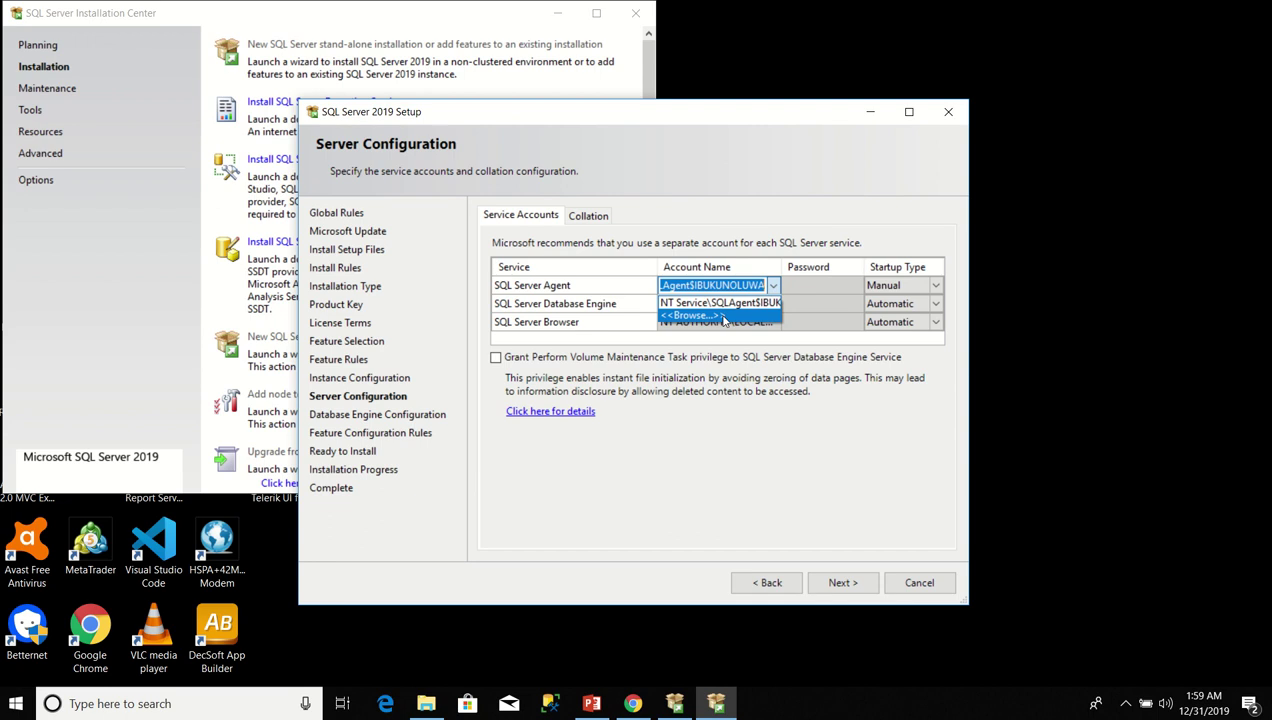
click(724, 316)
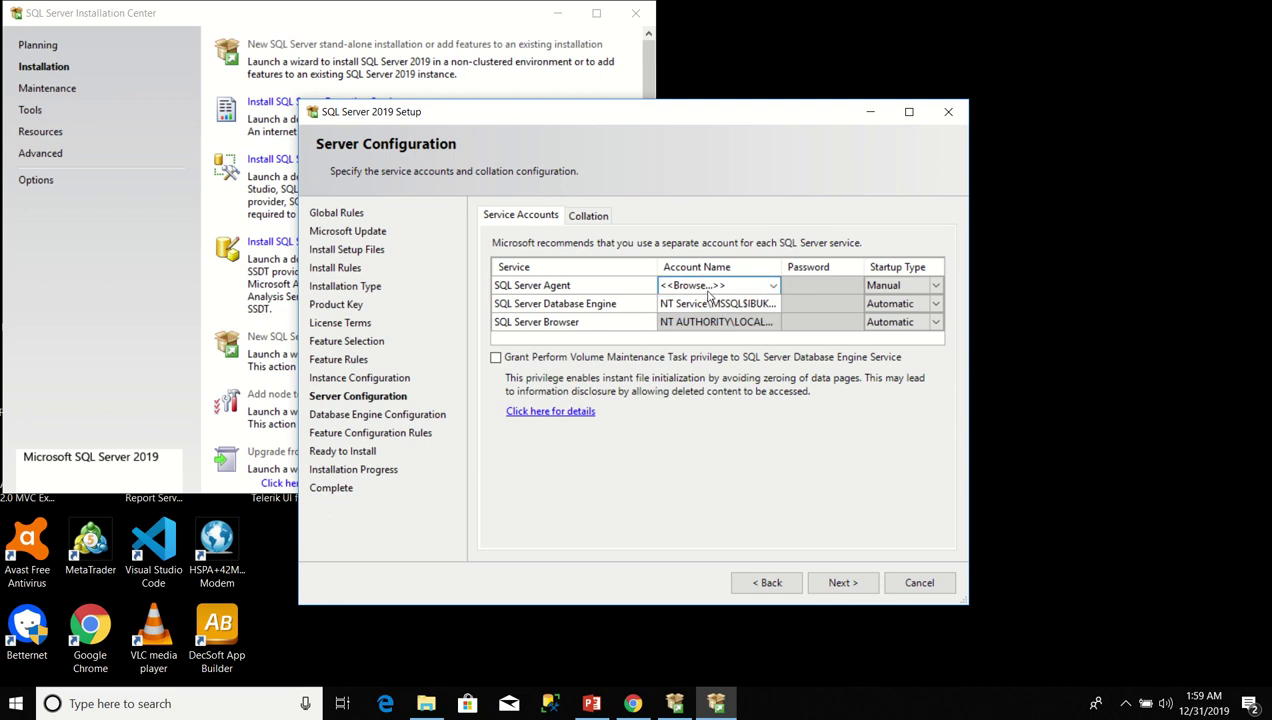
click(718, 285)
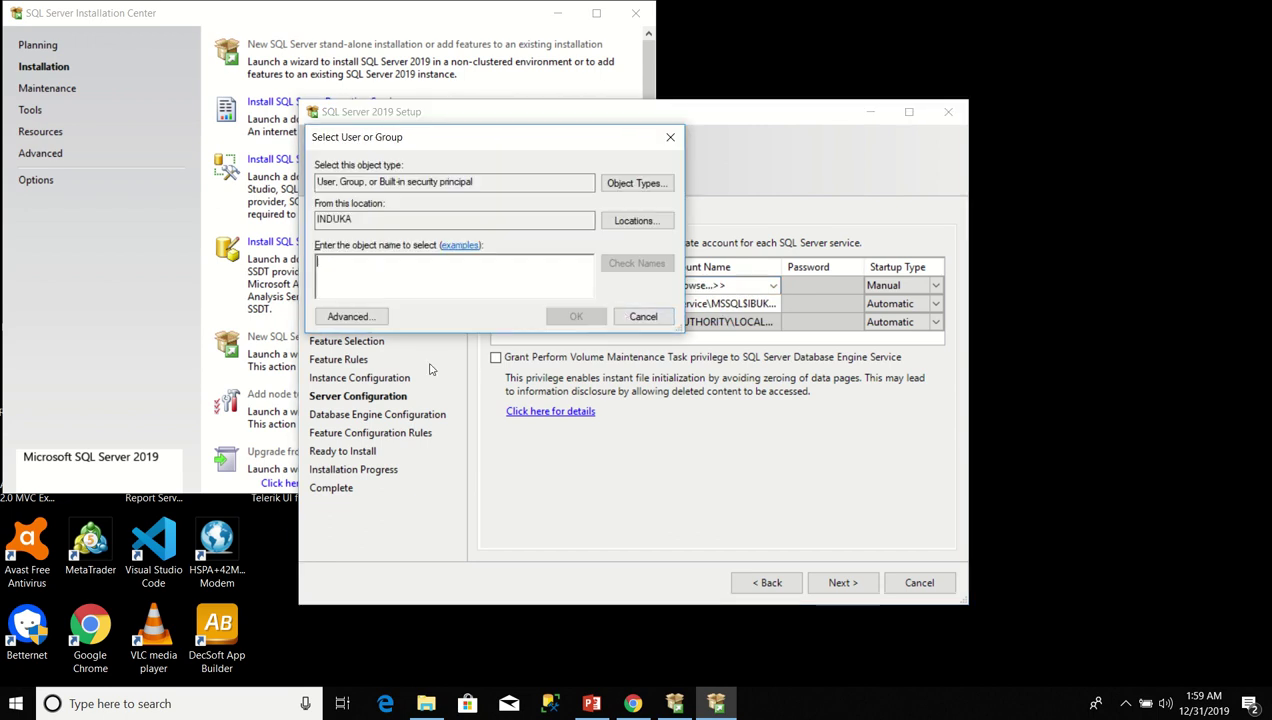
Search all accounts and assign NT AUTHORITY\NETWORK SERVICE as the SQL Server Agent service account.
click(368, 325)
click(690, 321)
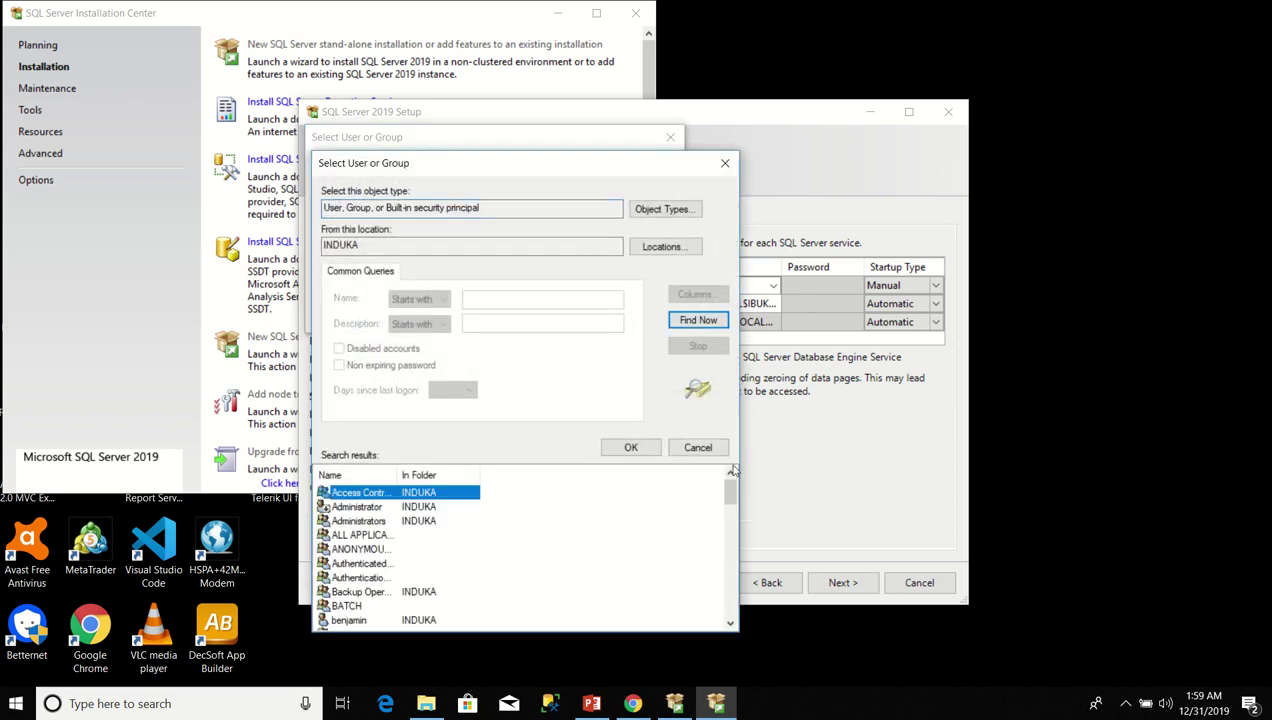
drag(730, 488, 761, 553)
click(393, 592)
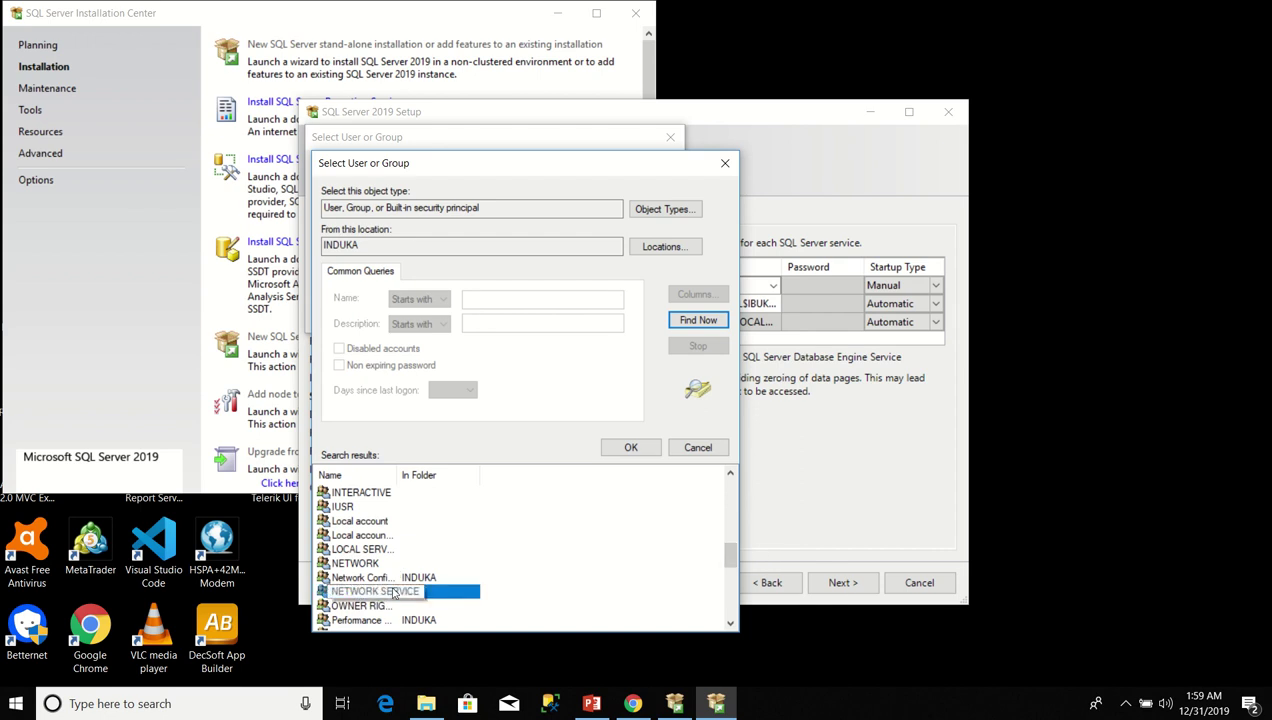
click(630, 449)
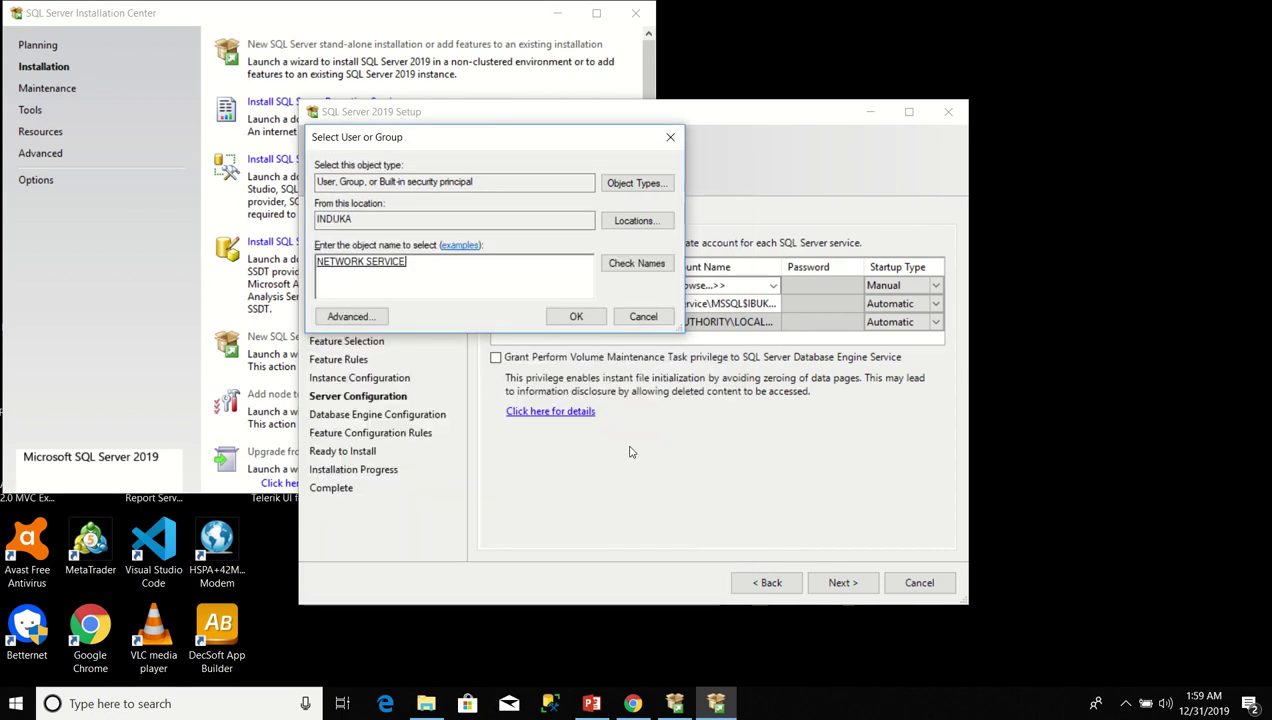
click(576, 316)
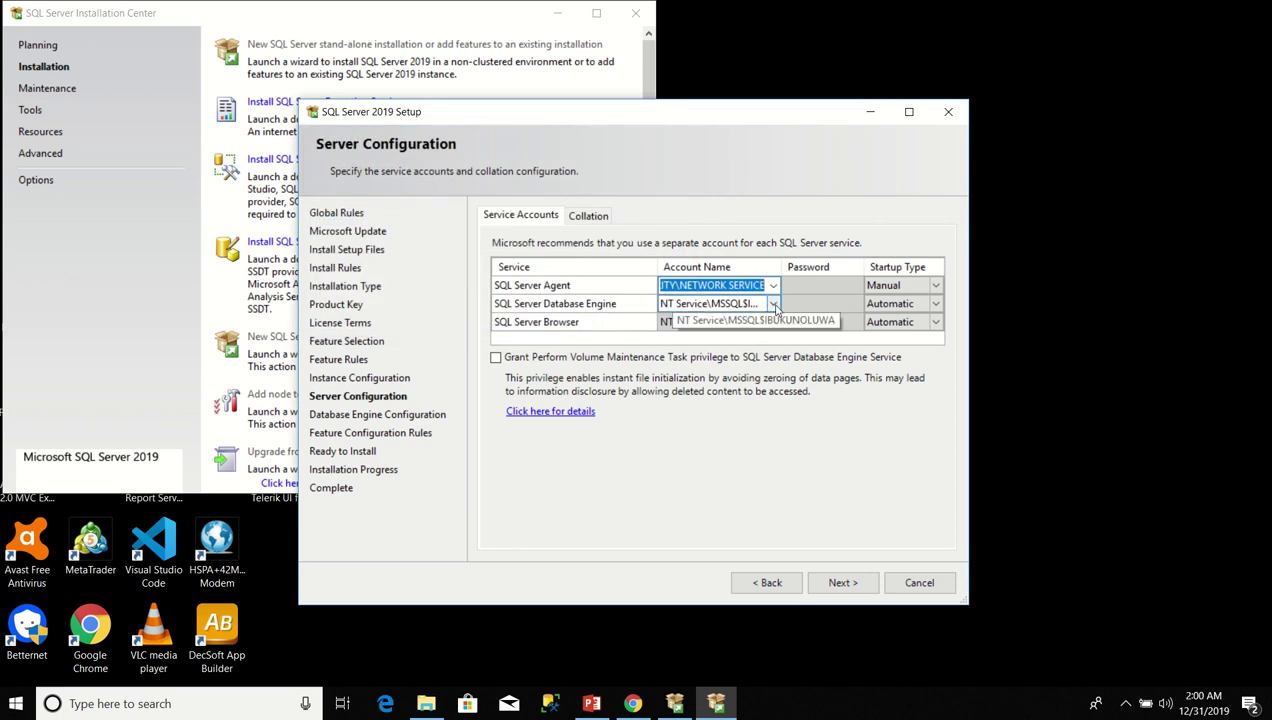
Browse for the Database Engine account and set it to NT AUTHORITY\NETWORK SERVICE too.
click(774, 304)
click(774, 304)
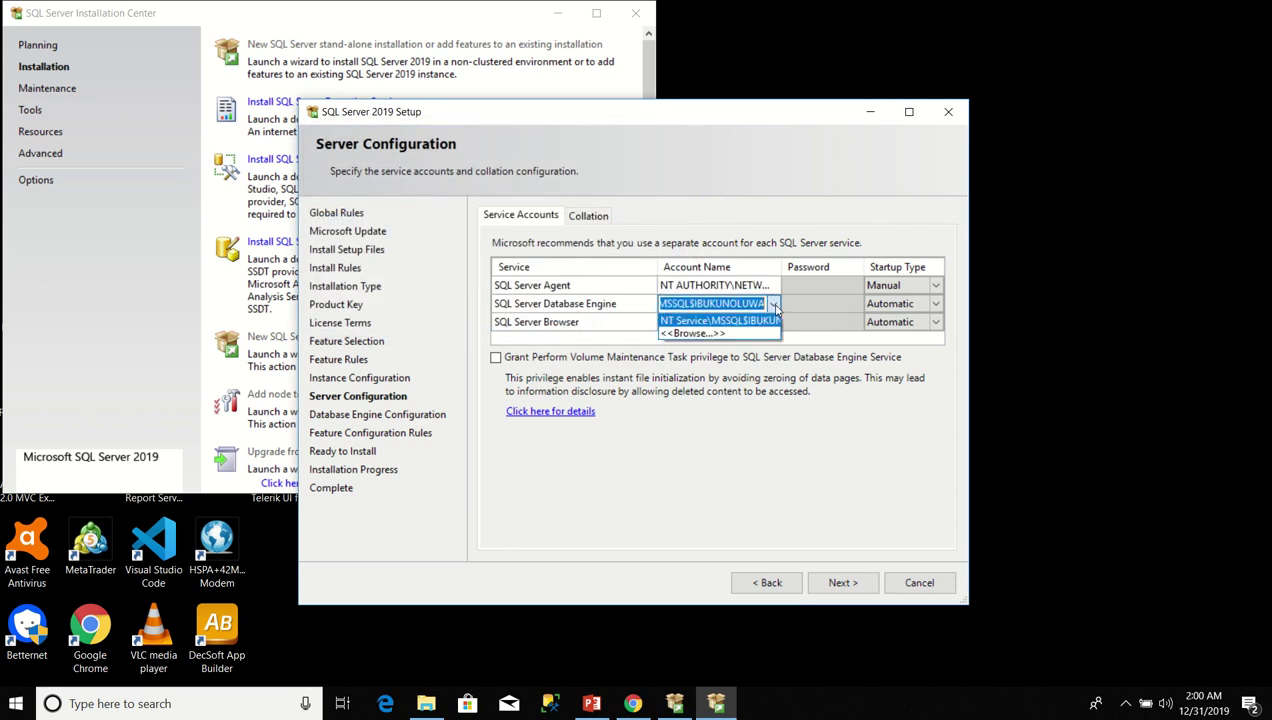
click(716, 335)
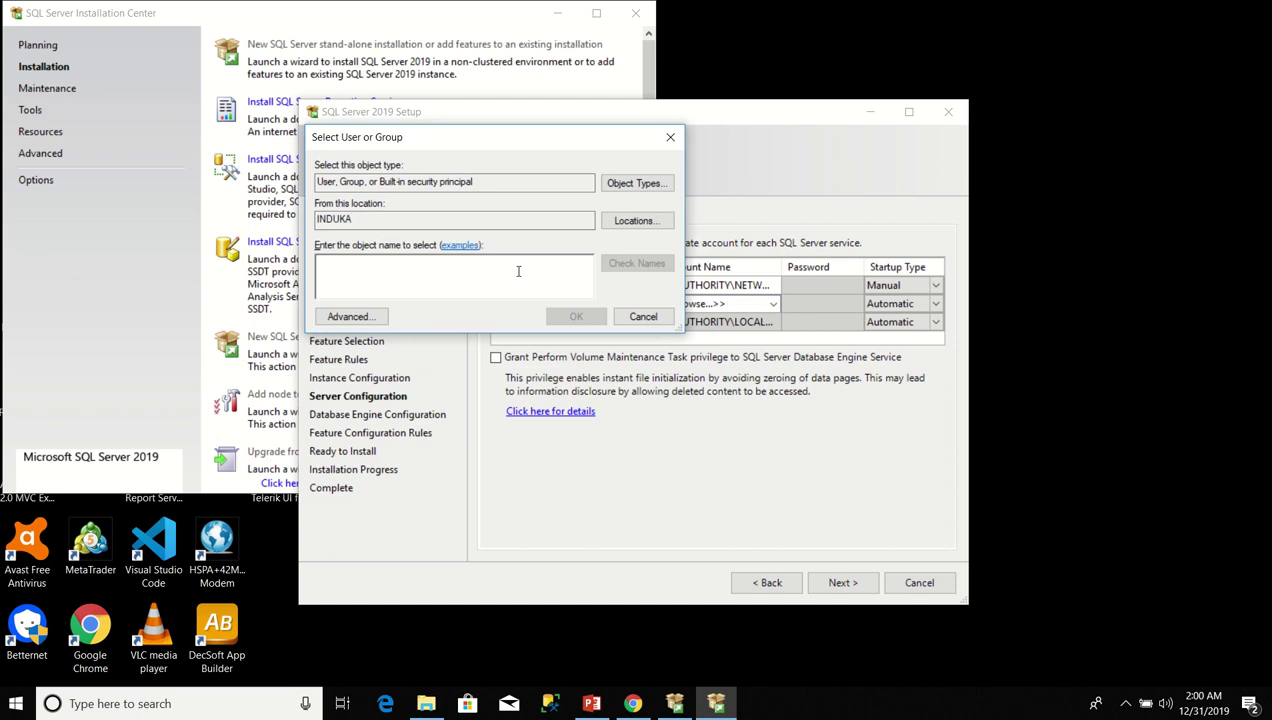
click(350, 316)
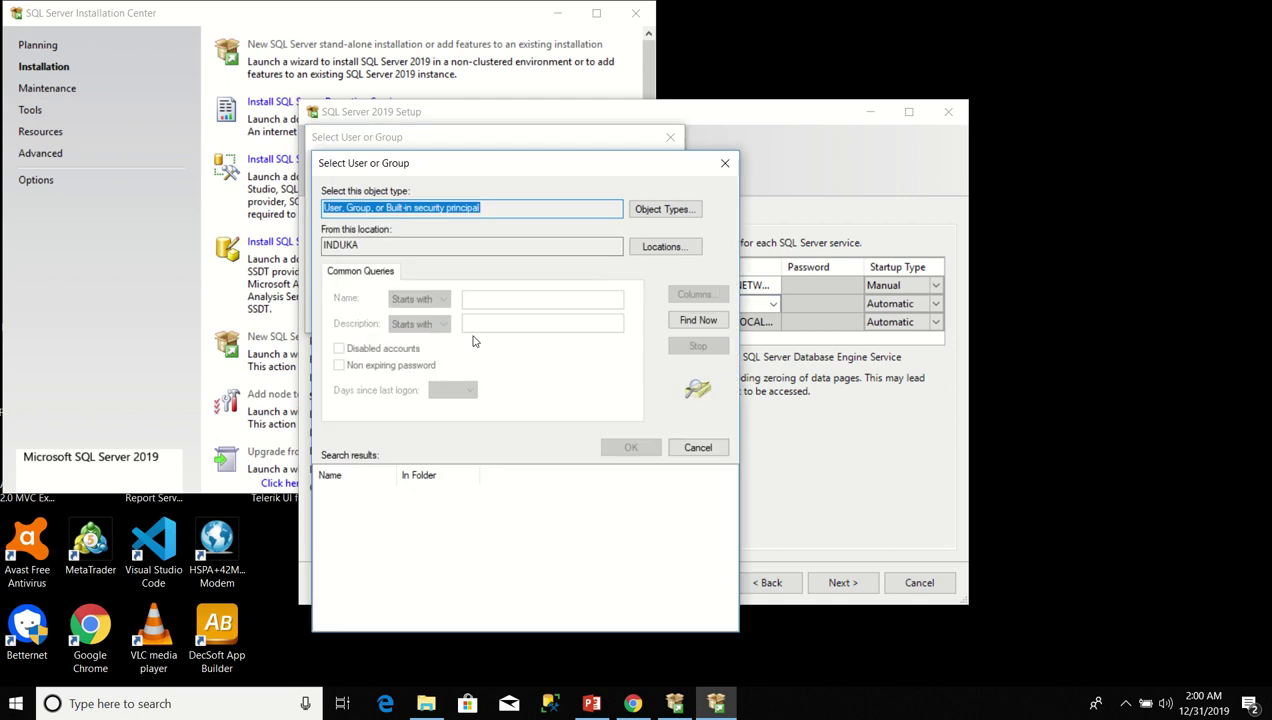
click(679, 322)
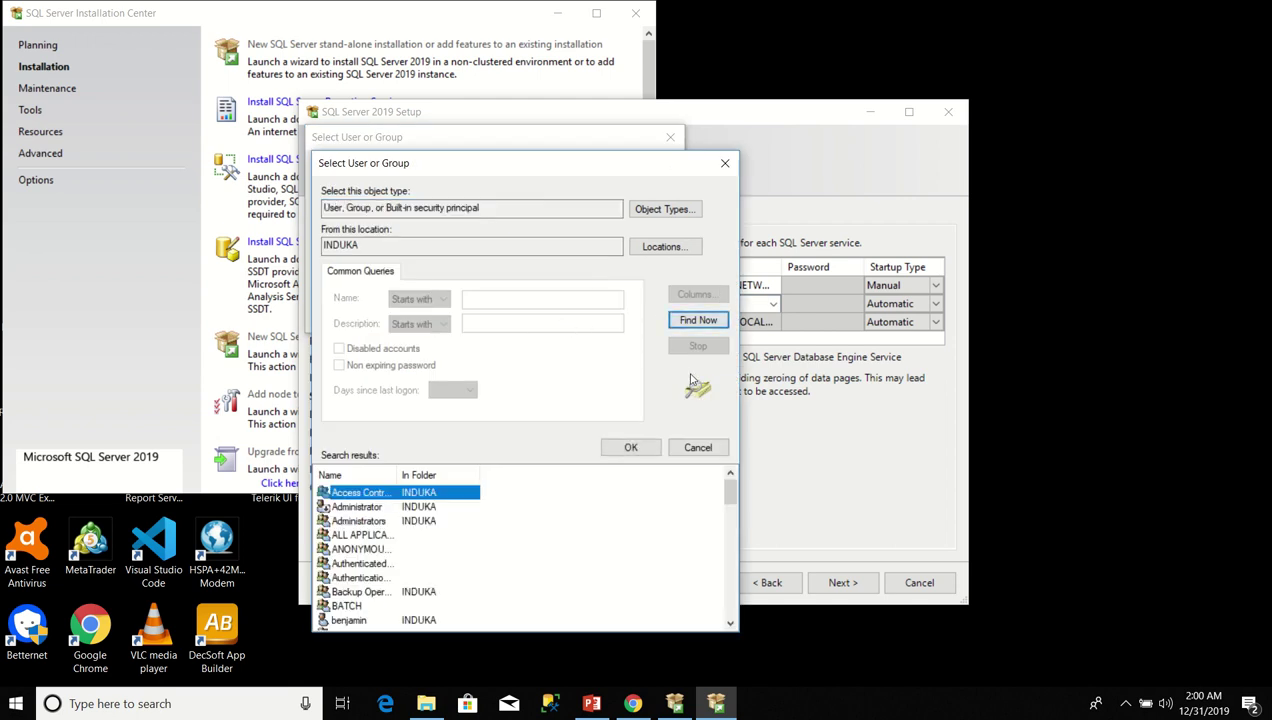
drag(727, 505, 766, 567)
click(385, 578)
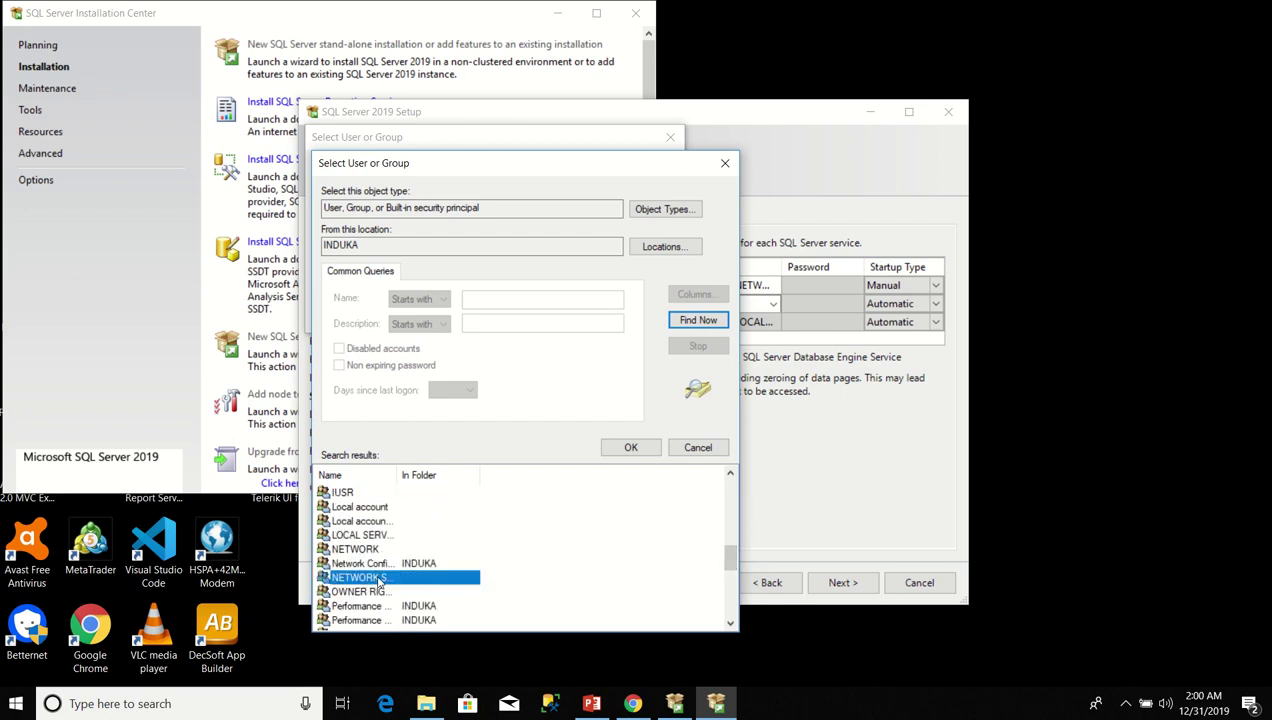
click(631, 447)
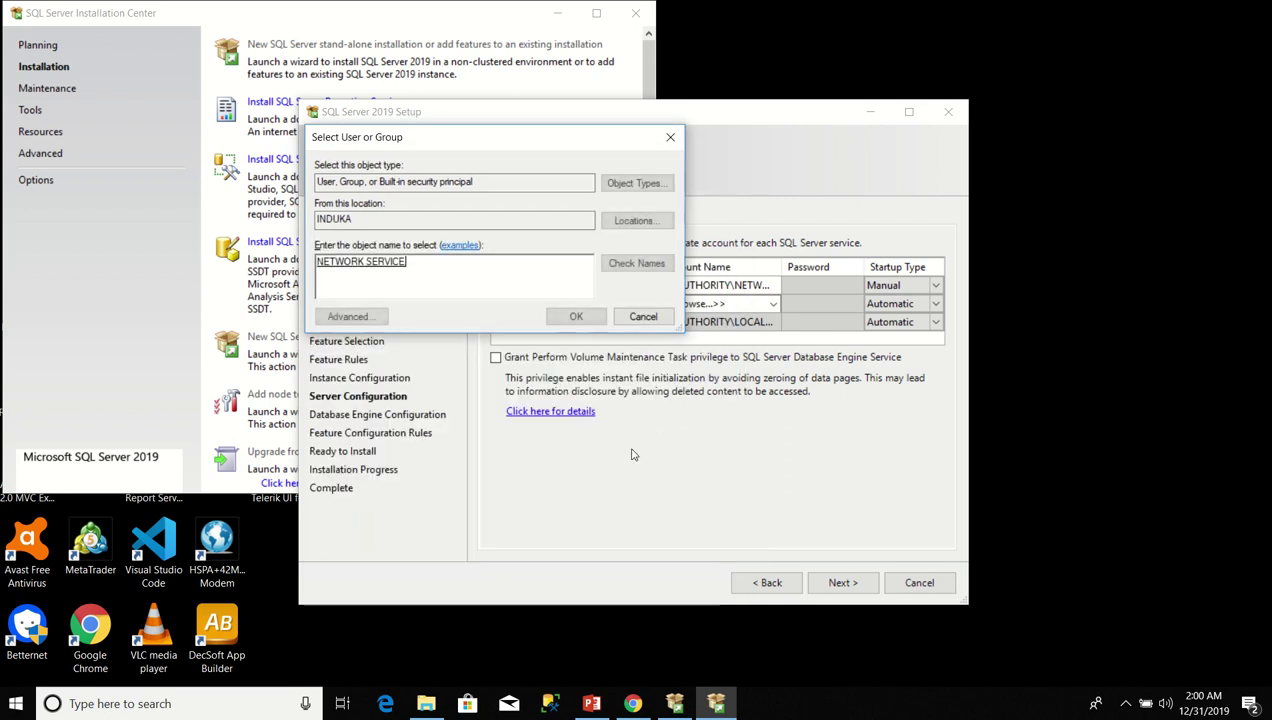
click(592, 322)
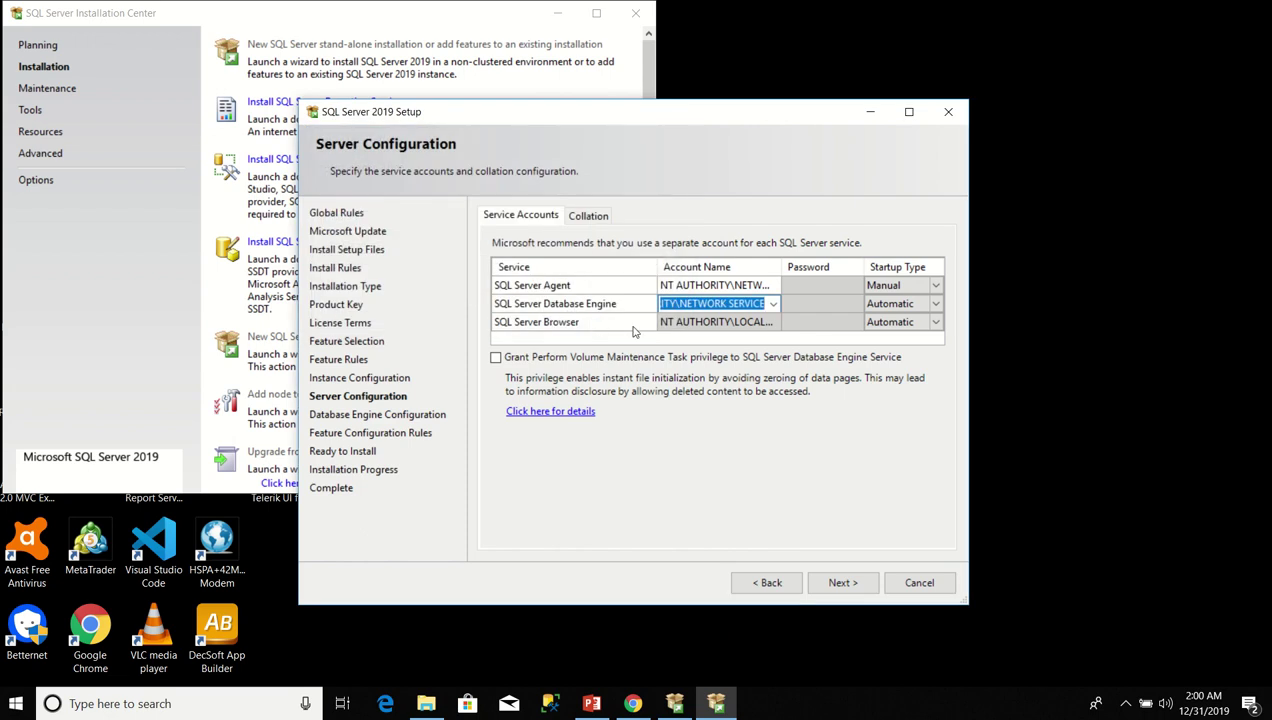
Set SQL Server Agent's startup type to Automatic, leaving the Collation tab's default unchanged.
click(937, 287)
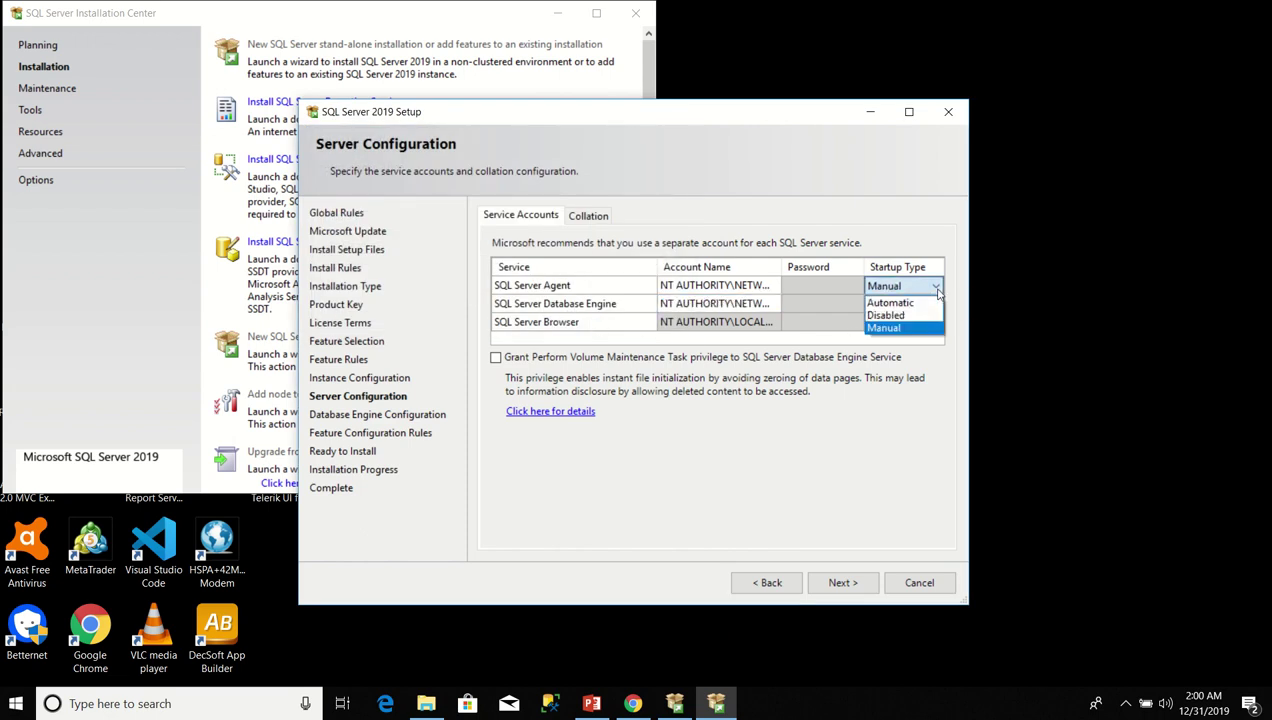
click(912, 303)
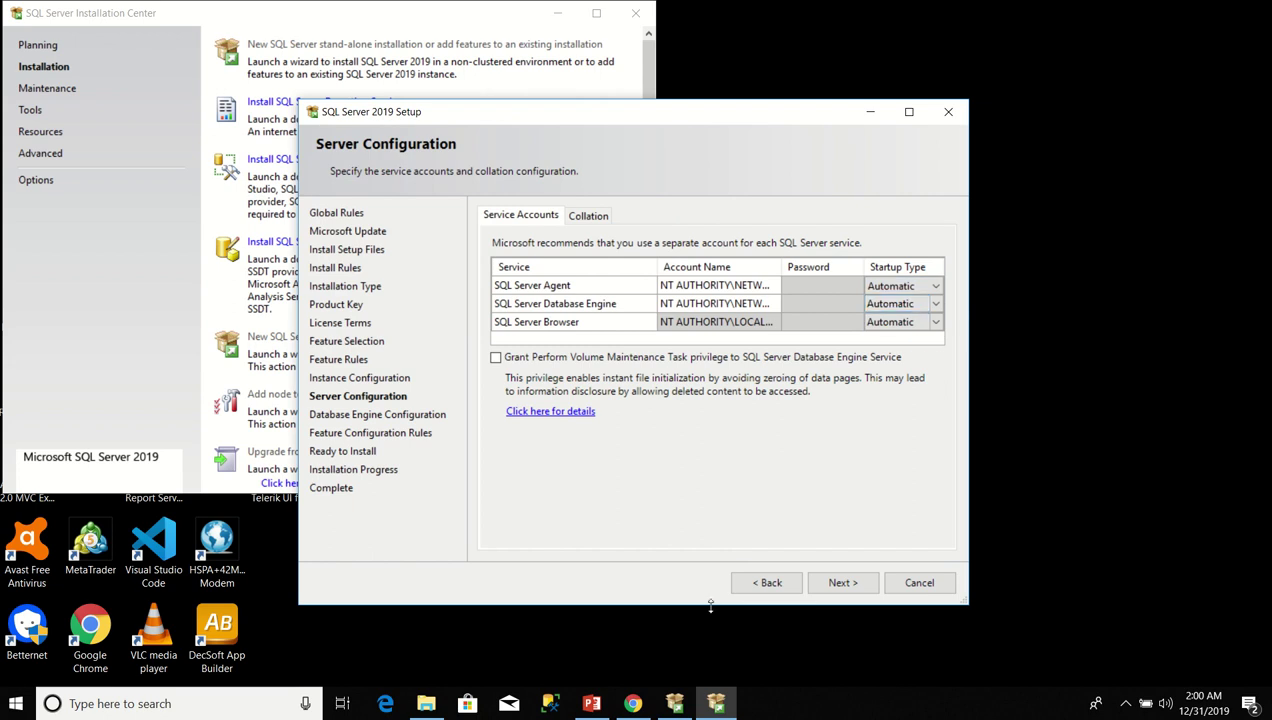
click(591, 216)
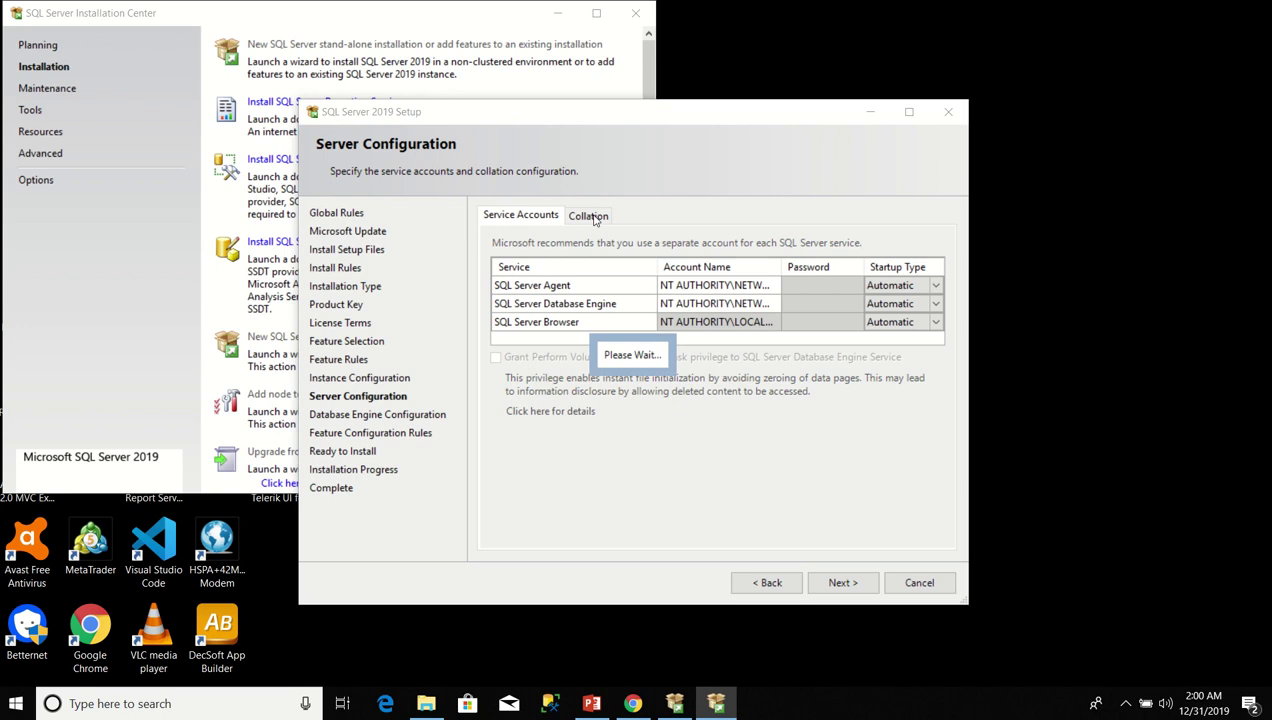
click(539, 219)
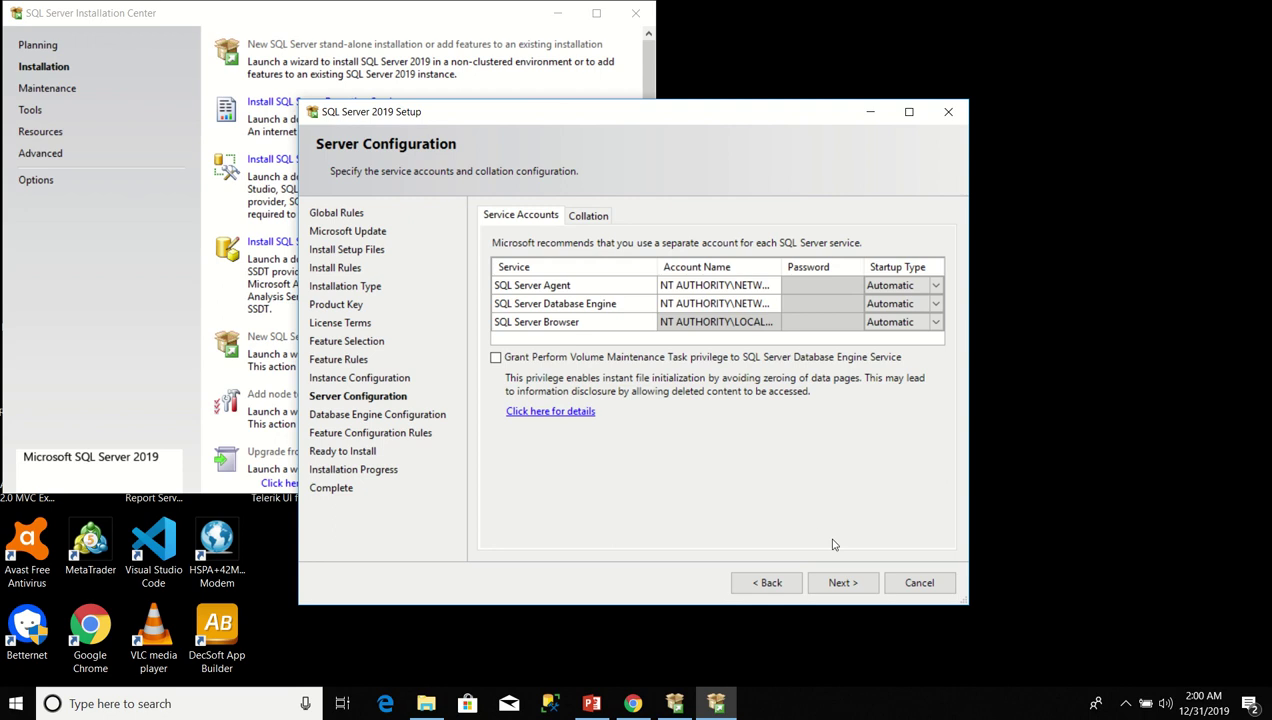
Accept the Server Configuration settings and continue to Database Engine Configuration.
click(840, 583)
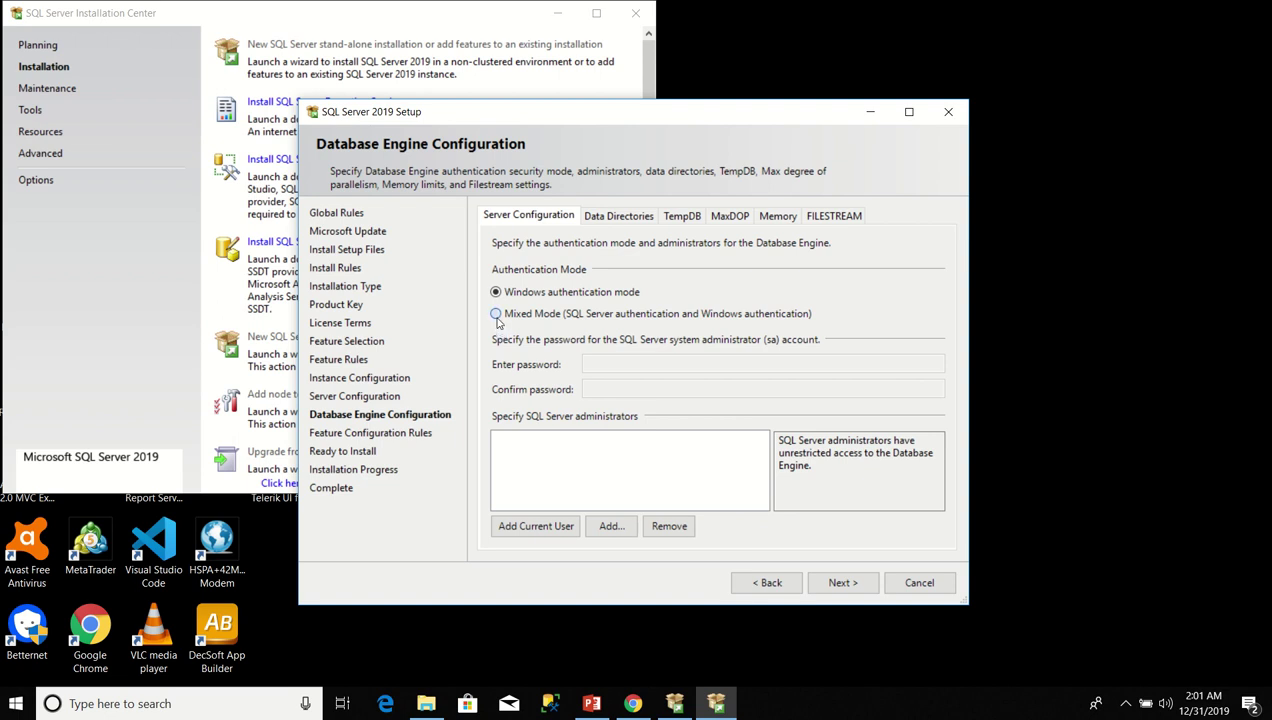
Select Mixed Mode, enter and confirm the sa password, and add the current user as administrator.
click(496, 314)
click(611, 362)
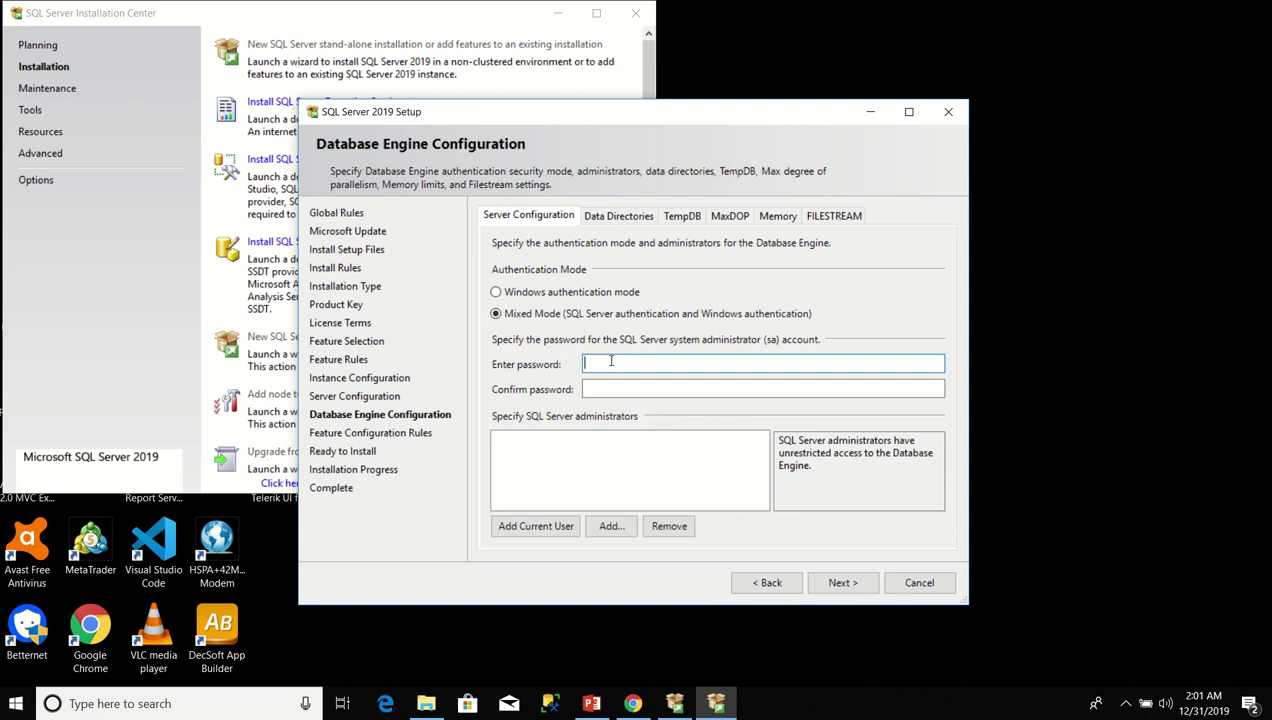
text(P@ssw0rd1234567)
click(600, 389)
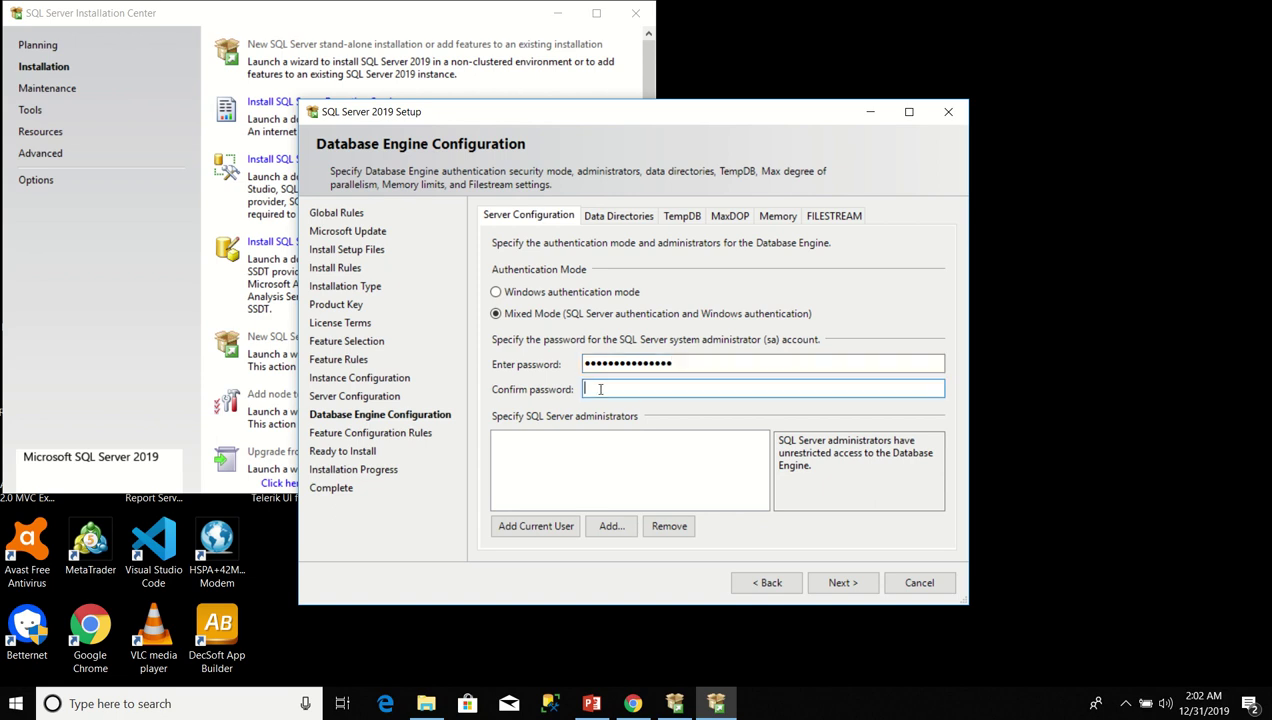
text(Password@123456)
click(538, 535)
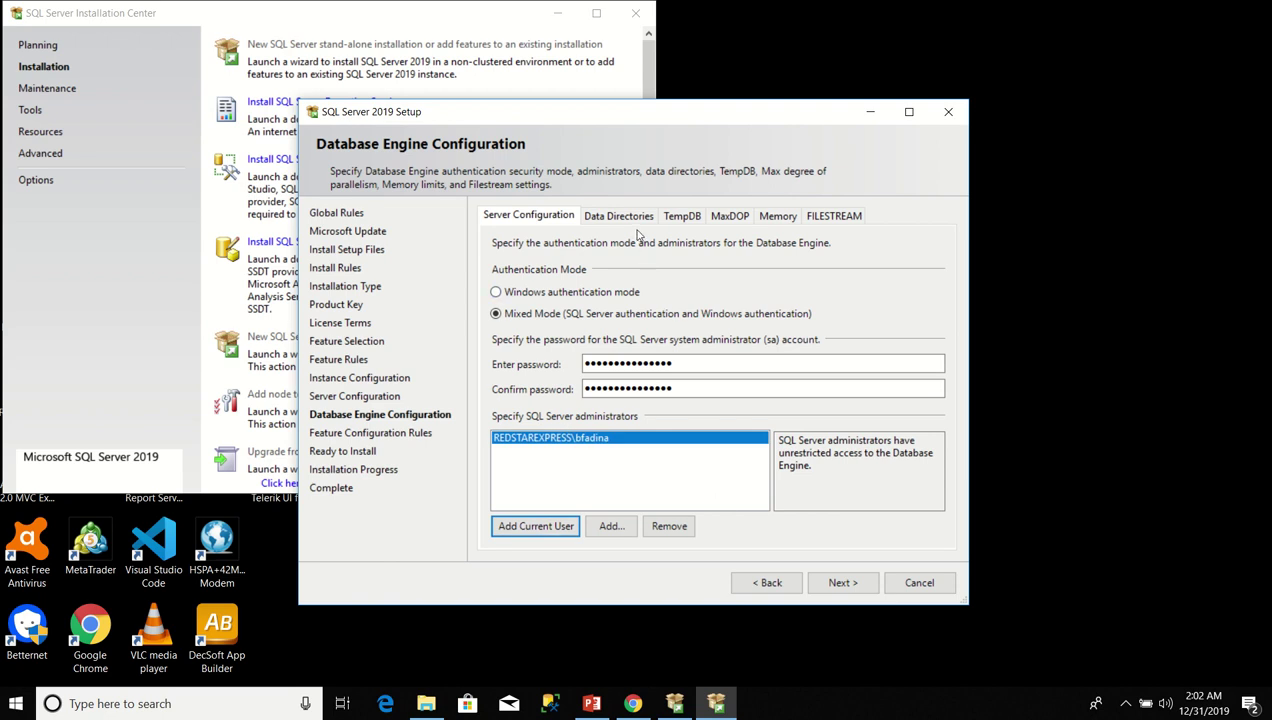
Tick FILESTREAM for Transact-SQL, file I/O access, and remote client access.
click(835, 217)
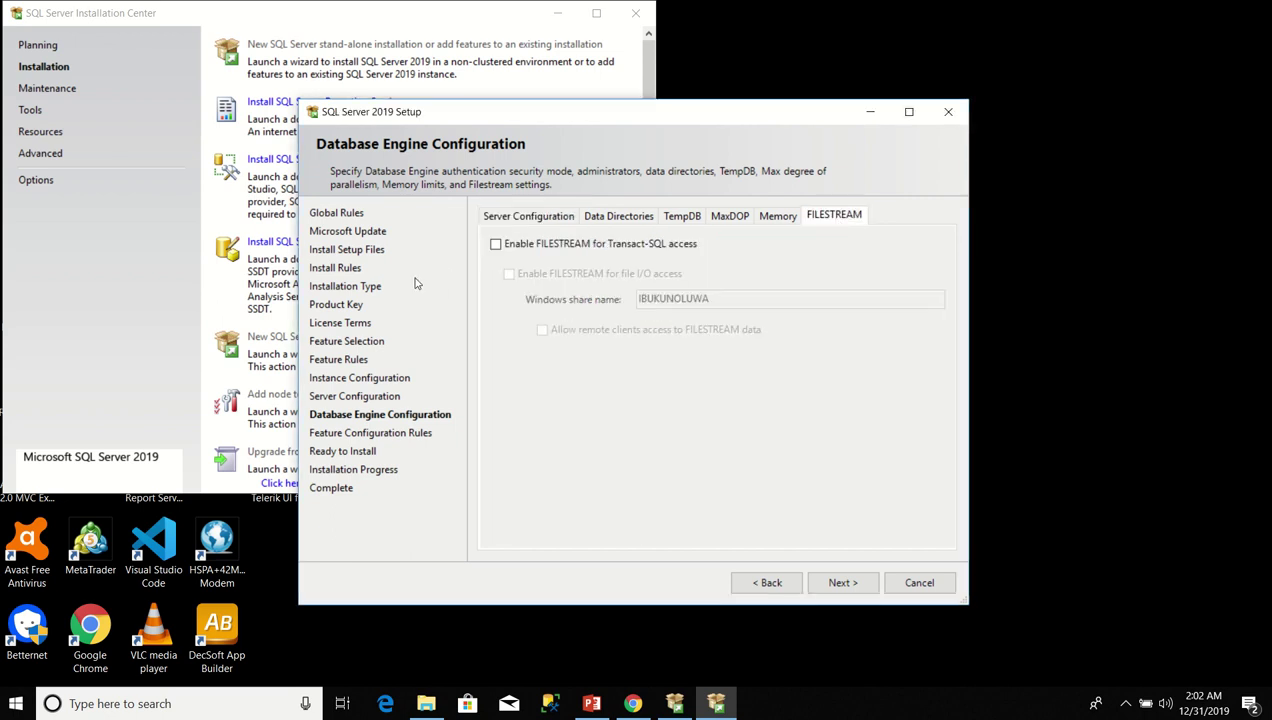
click(494, 245)
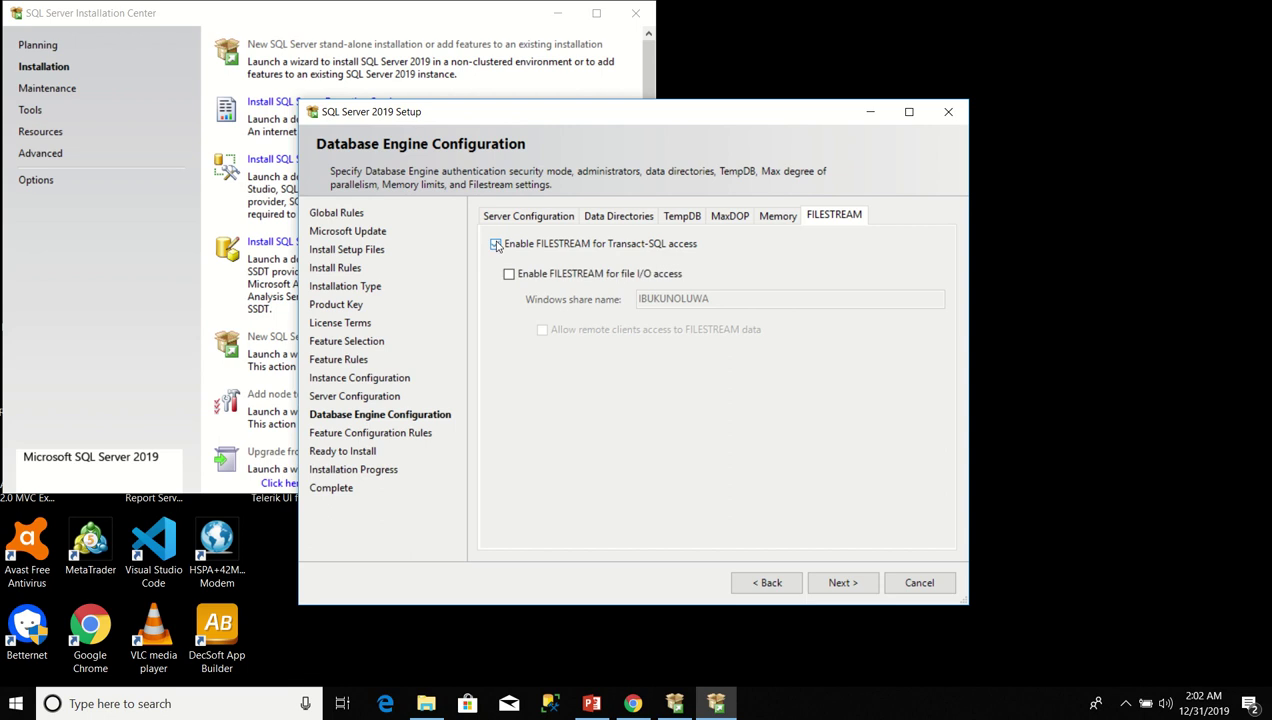
click(510, 277)
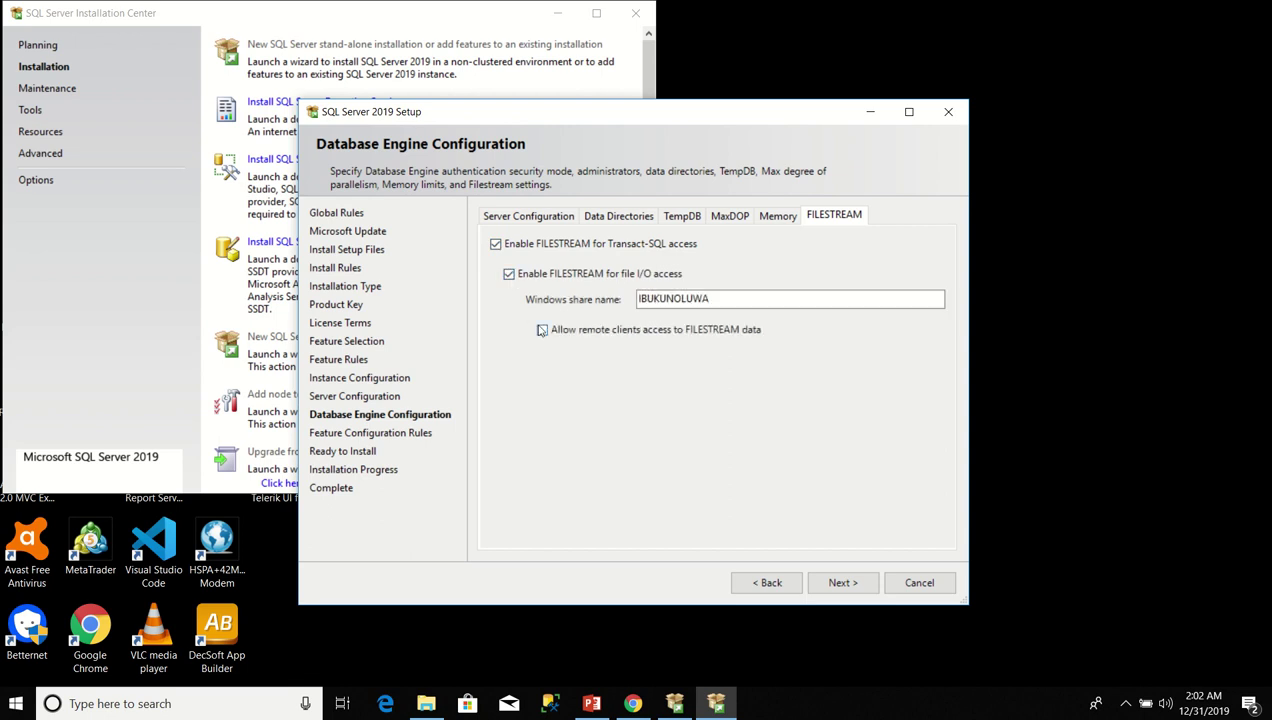
click(543, 332)
Pass Feature Configuration Rules to reach the Ready to Install summary.
click(842, 583)
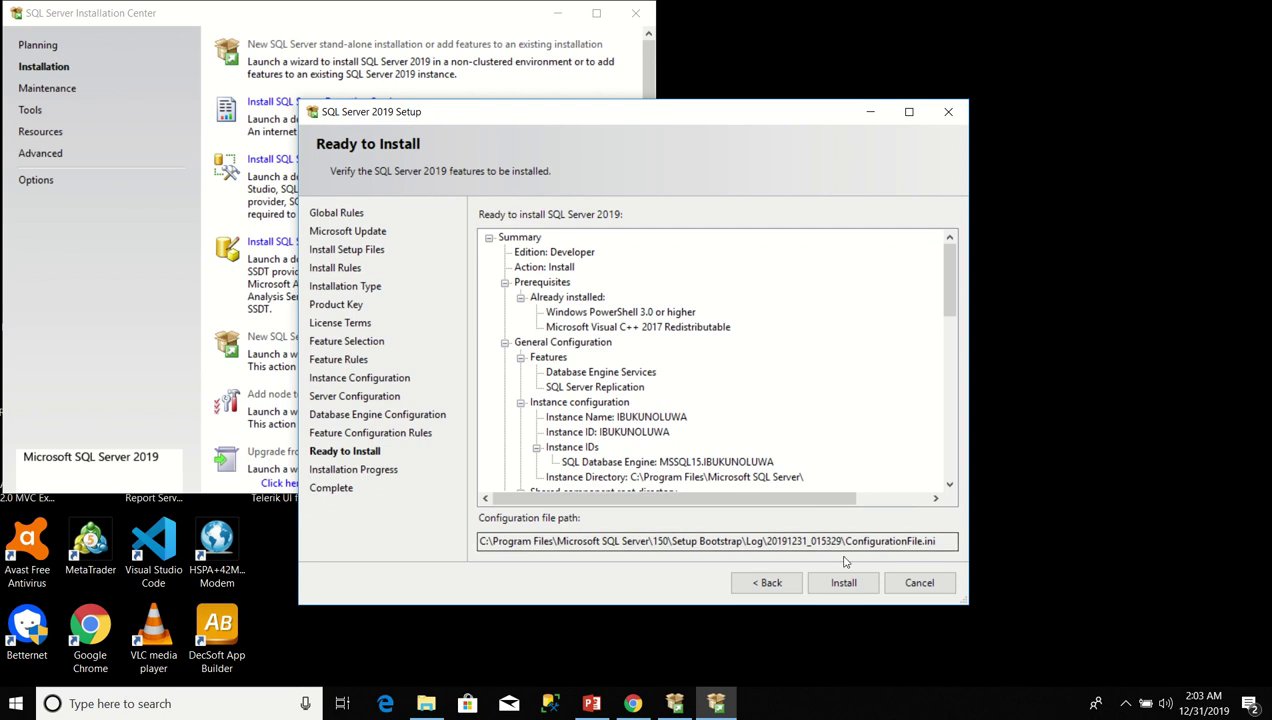
Install Database Engine Services and SQL Server Replication and wait for the Complete page.
click(845, 590)
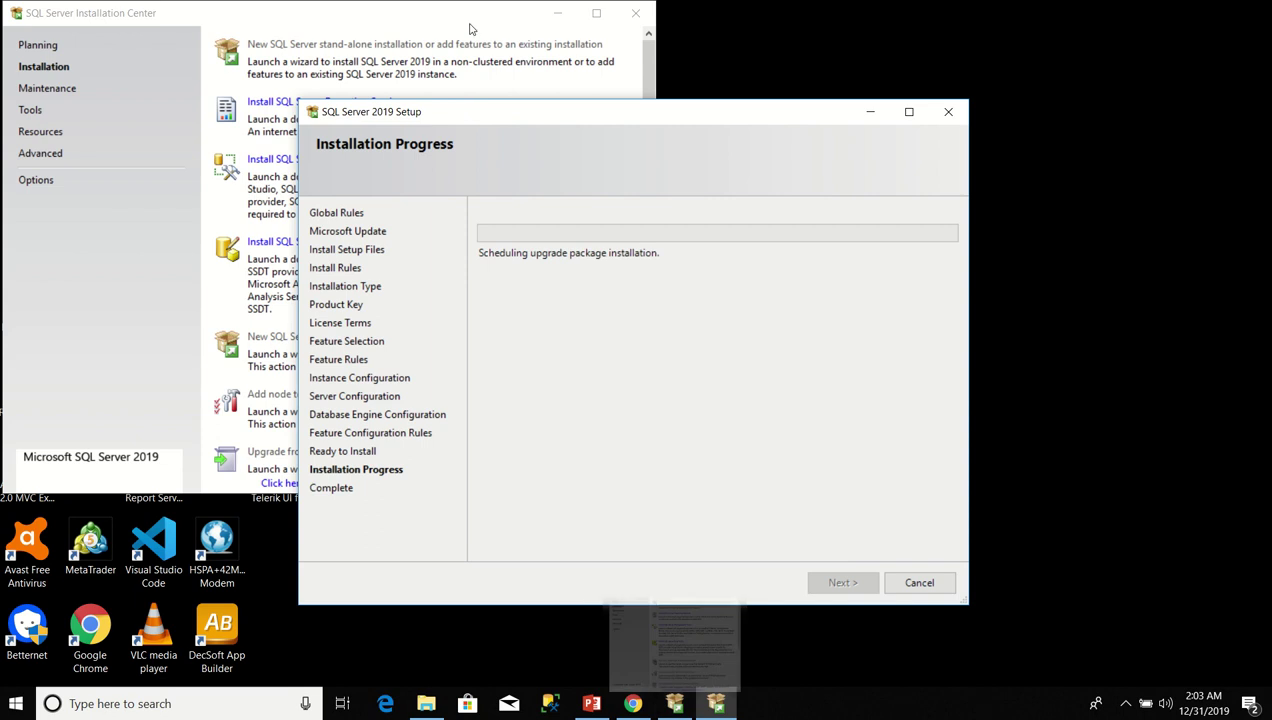
mouse_move(473, 6)
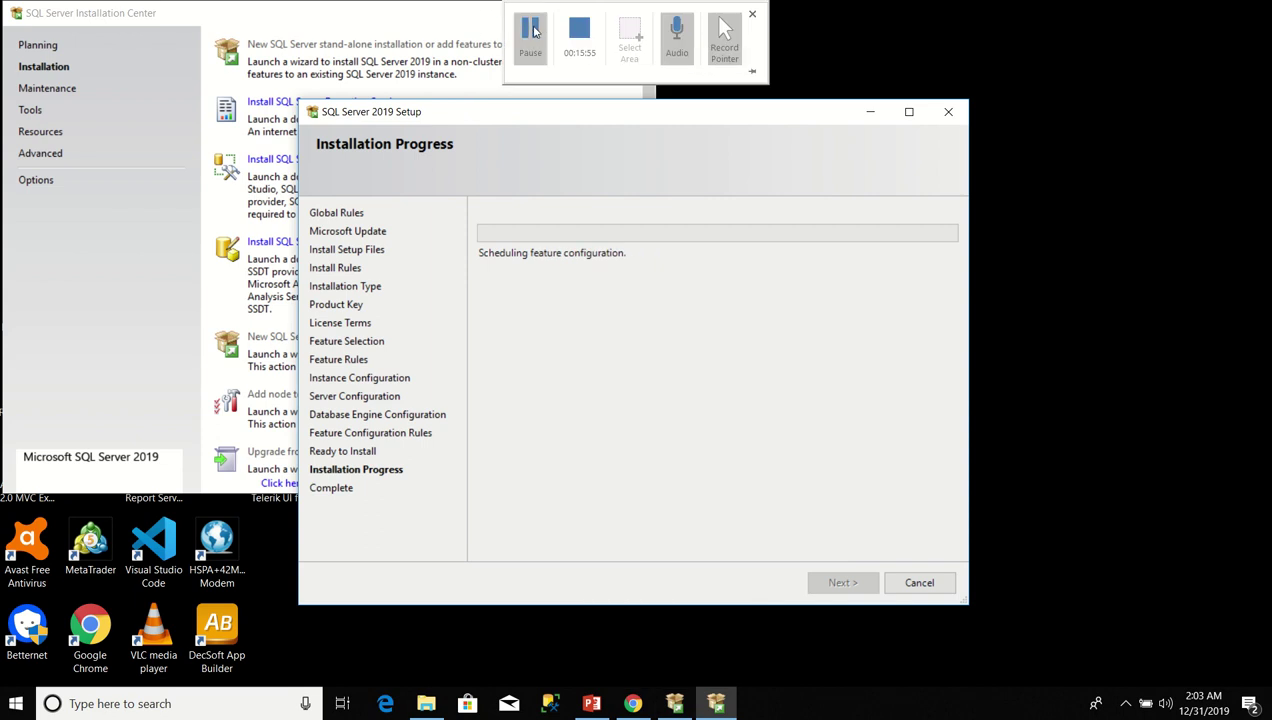
click(530, 40)
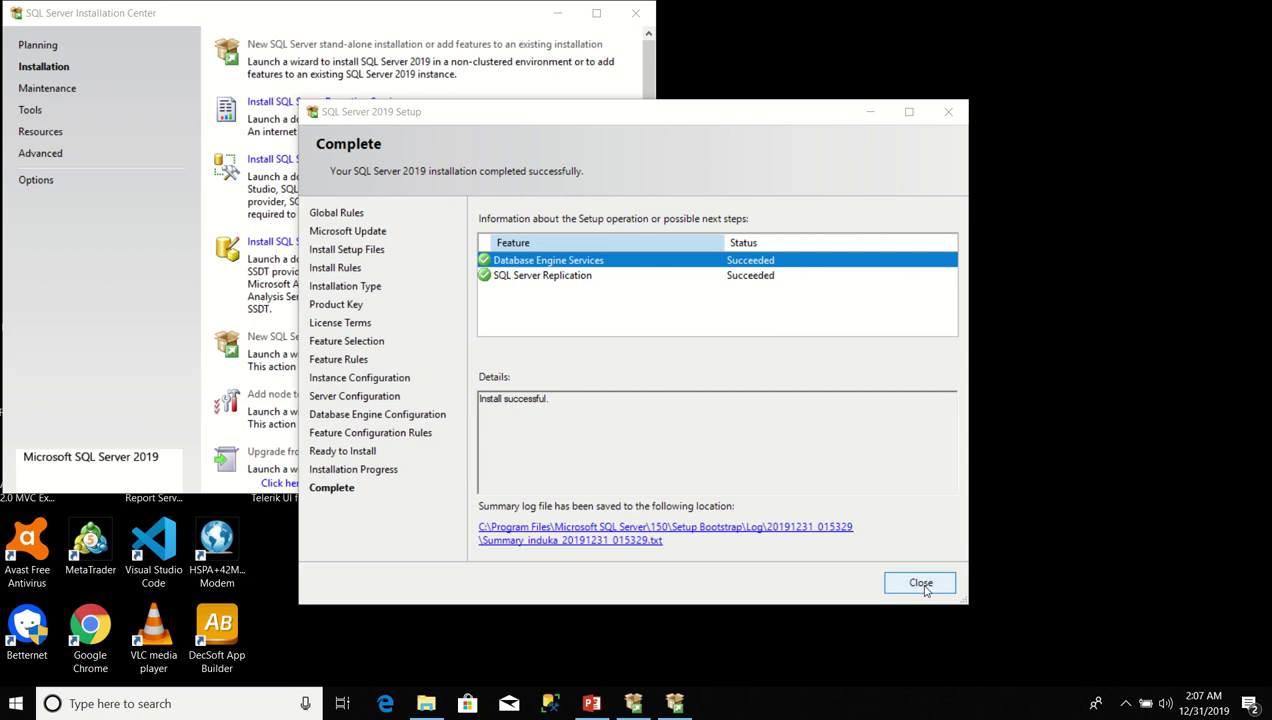
Close the finished setup wizard and follow the Install SQL Server Management Tools link.
click(921, 584)
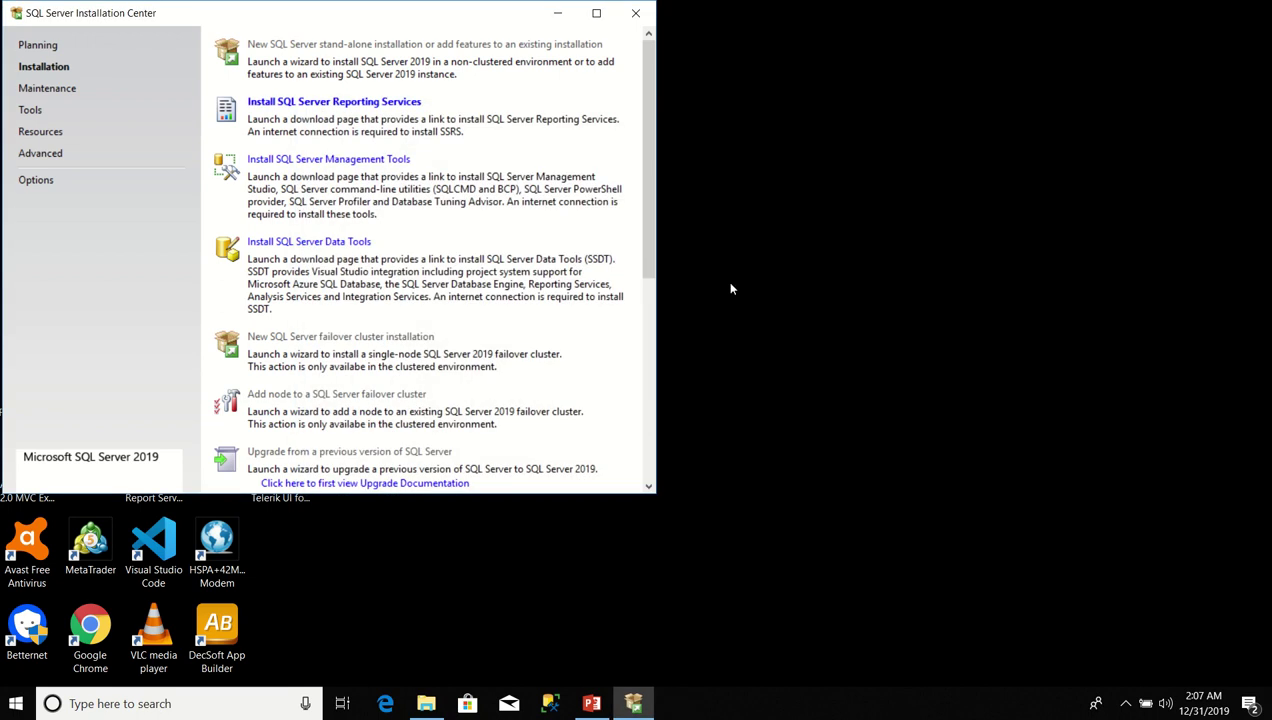
click(645, 14)
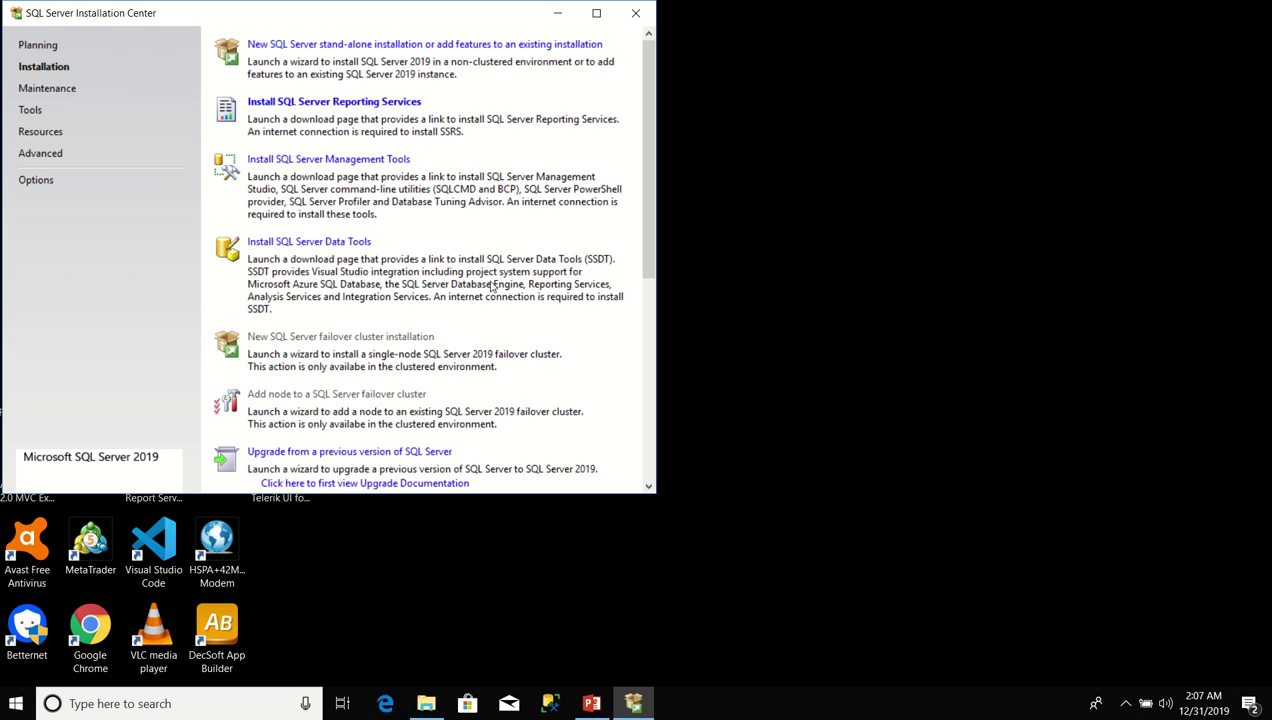
click(333, 162)
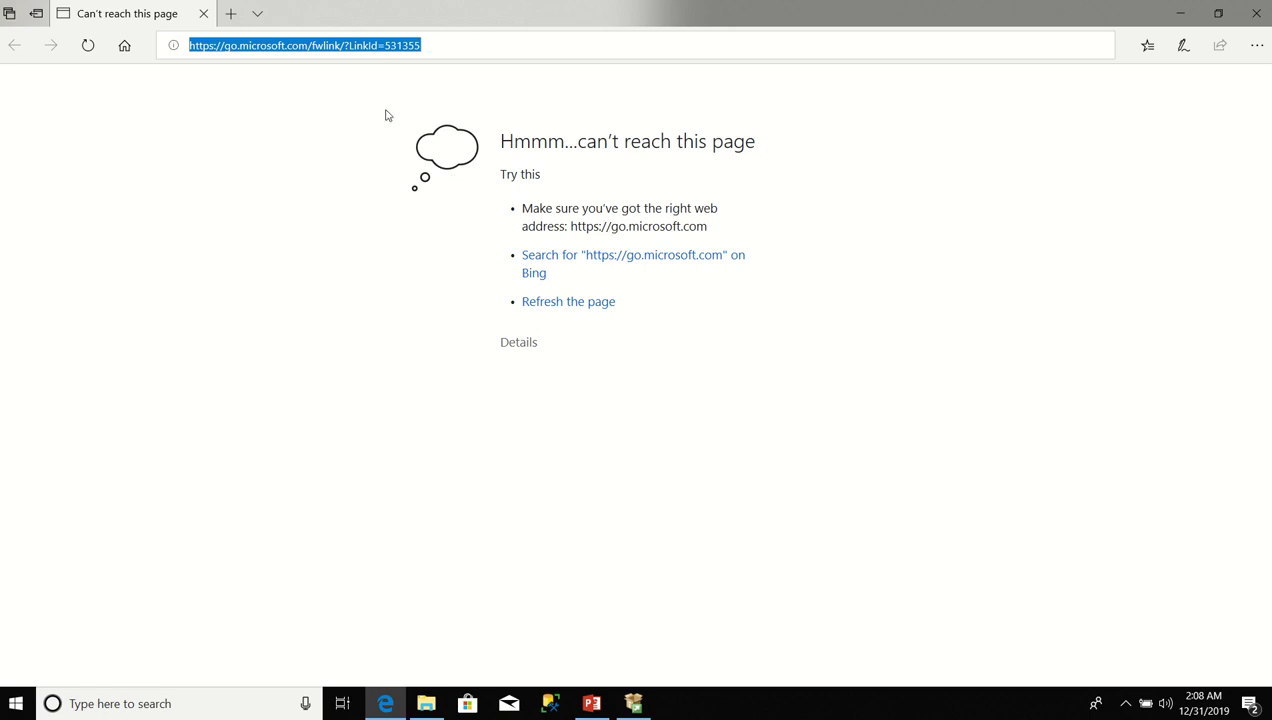
Check the unreachable go.microsoft.com page, then minimize Edge to reveal the Installation Center.
click(343, 46)
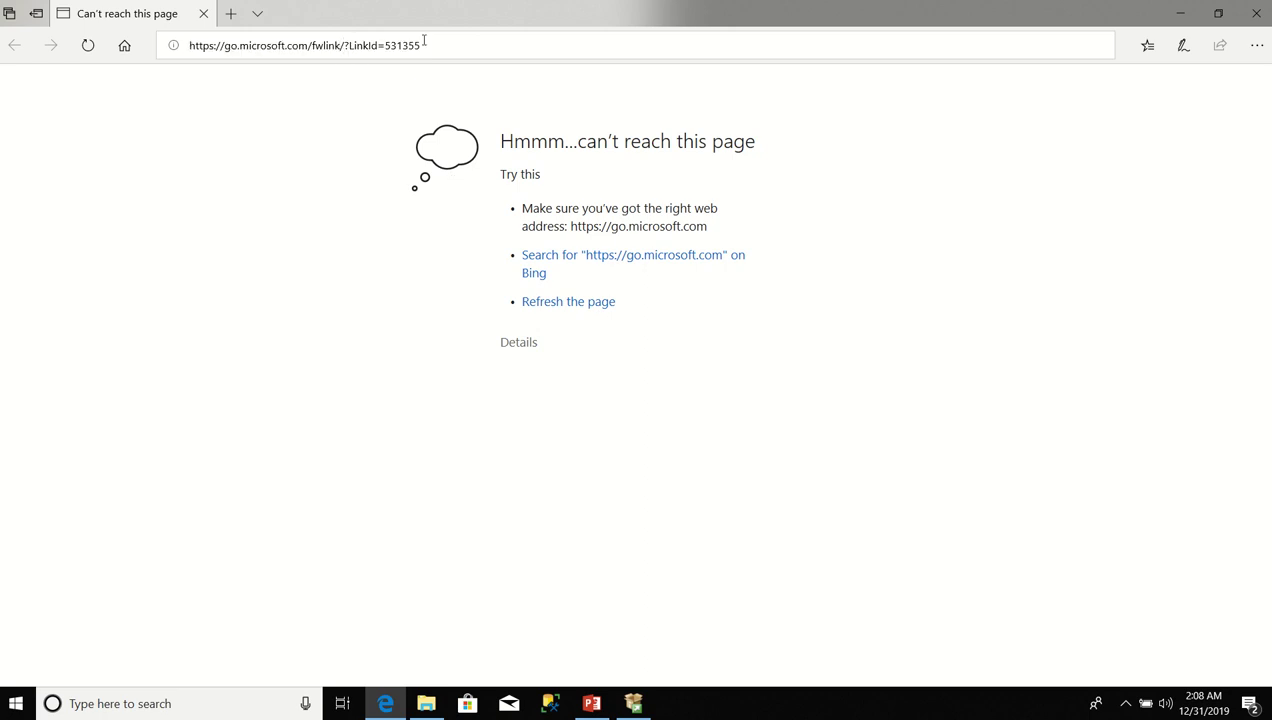
click(1180, 13)
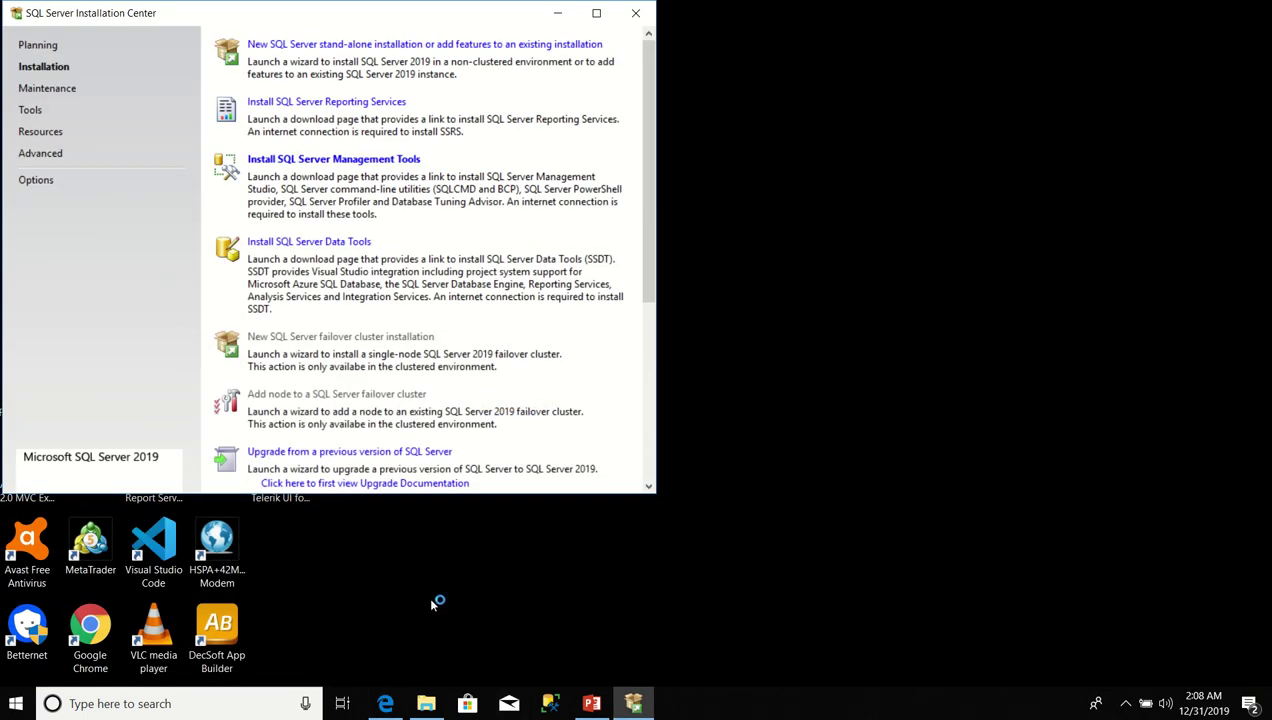
Search Chrome for 'sql server management studio' and download SSMS-Setup-ENU.exe from the Download SSMS page.
double_click(97, 627)
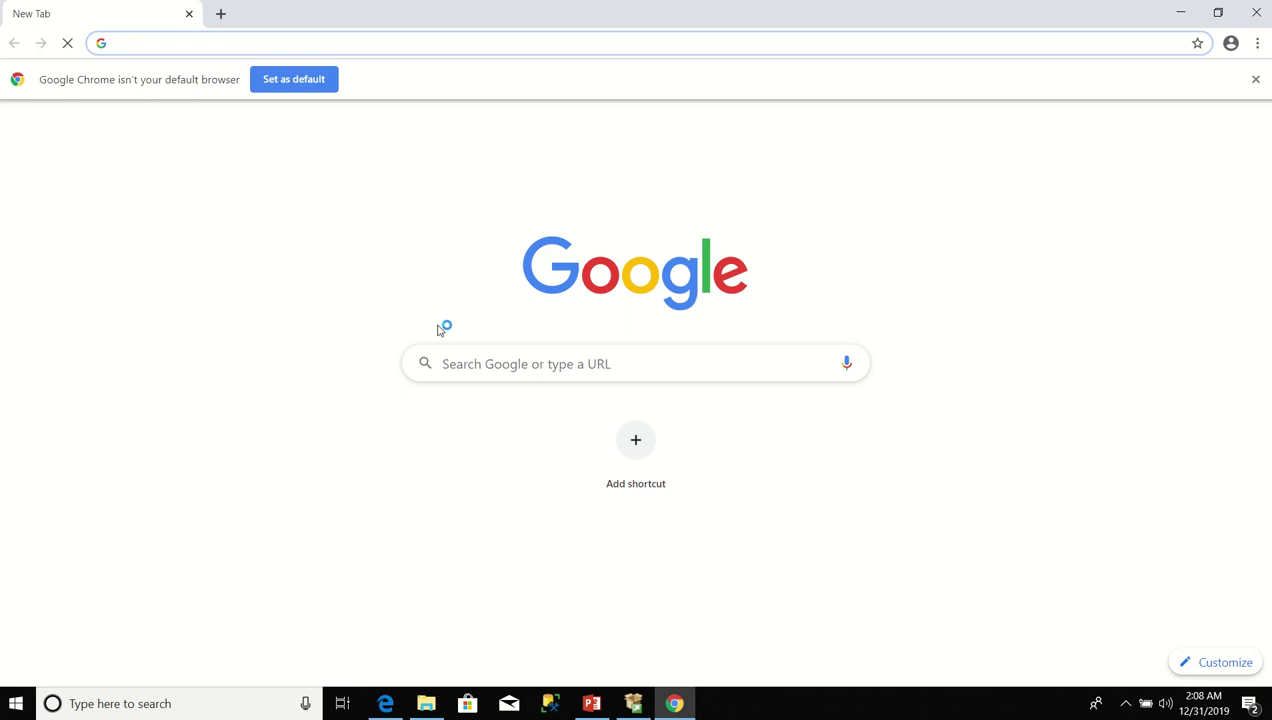
text(sqql)
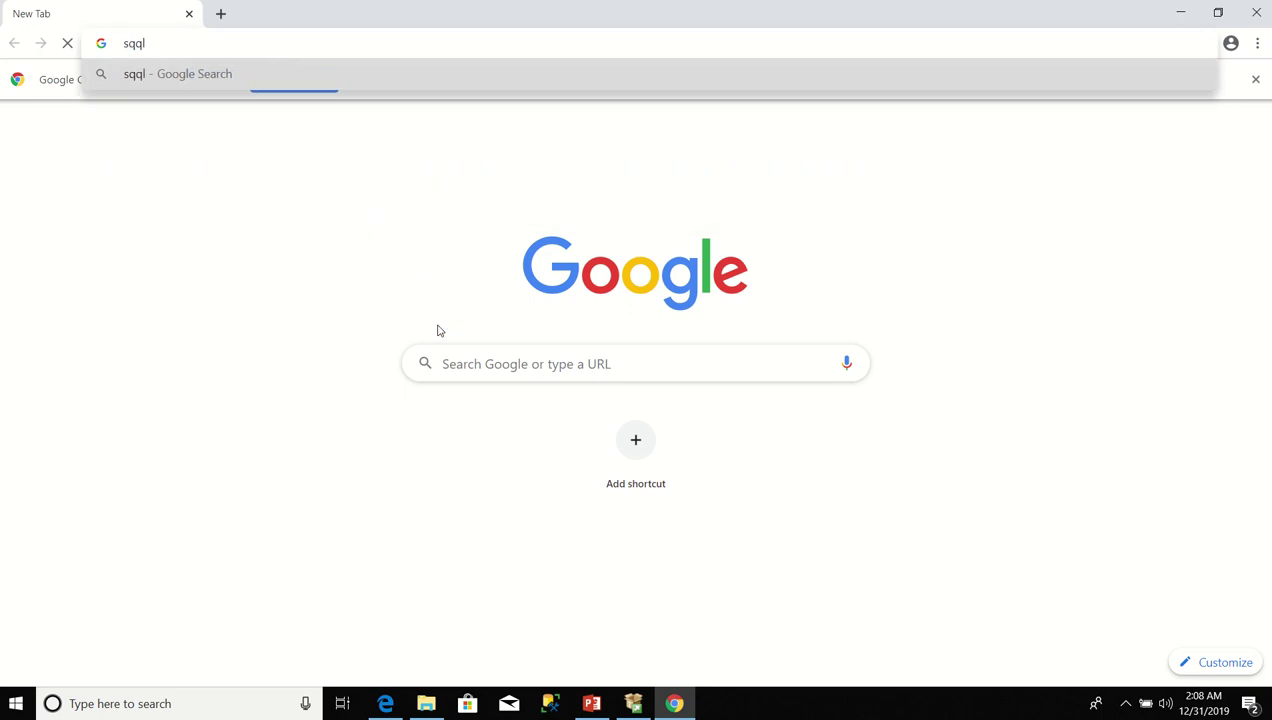
key(BackSpace)
key(BackSpace)
text(l se)
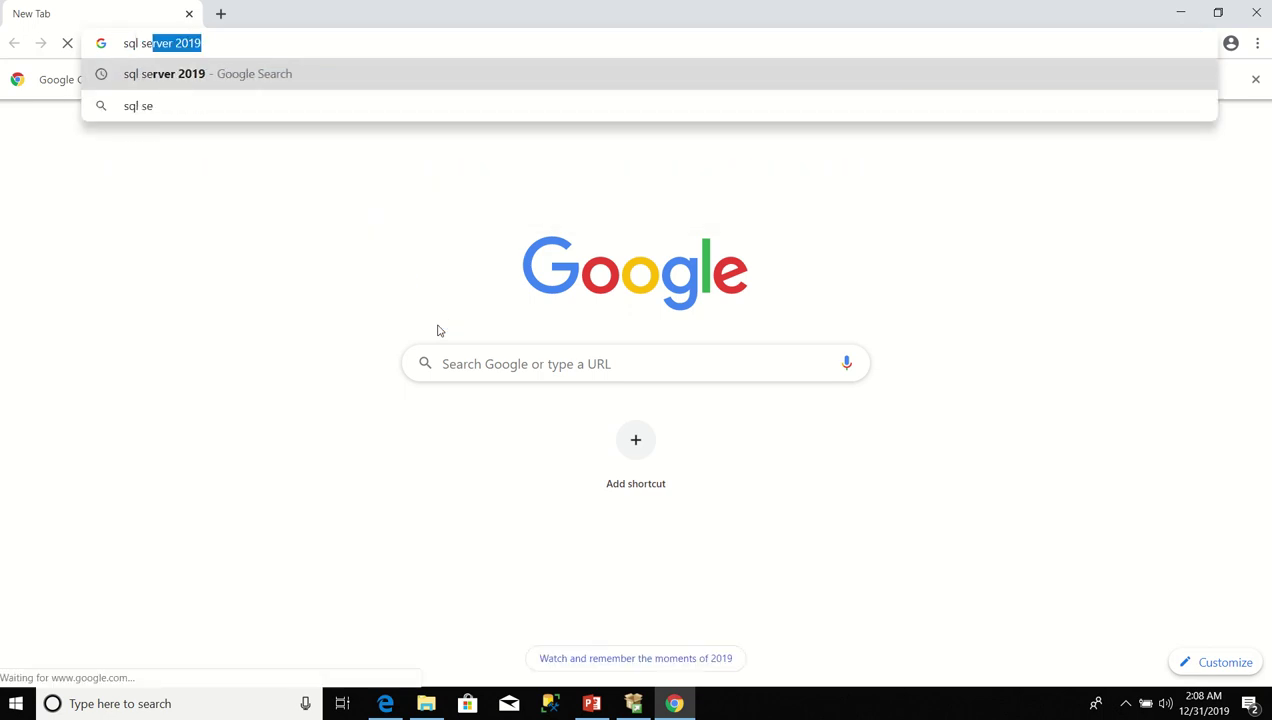
text(rver man)
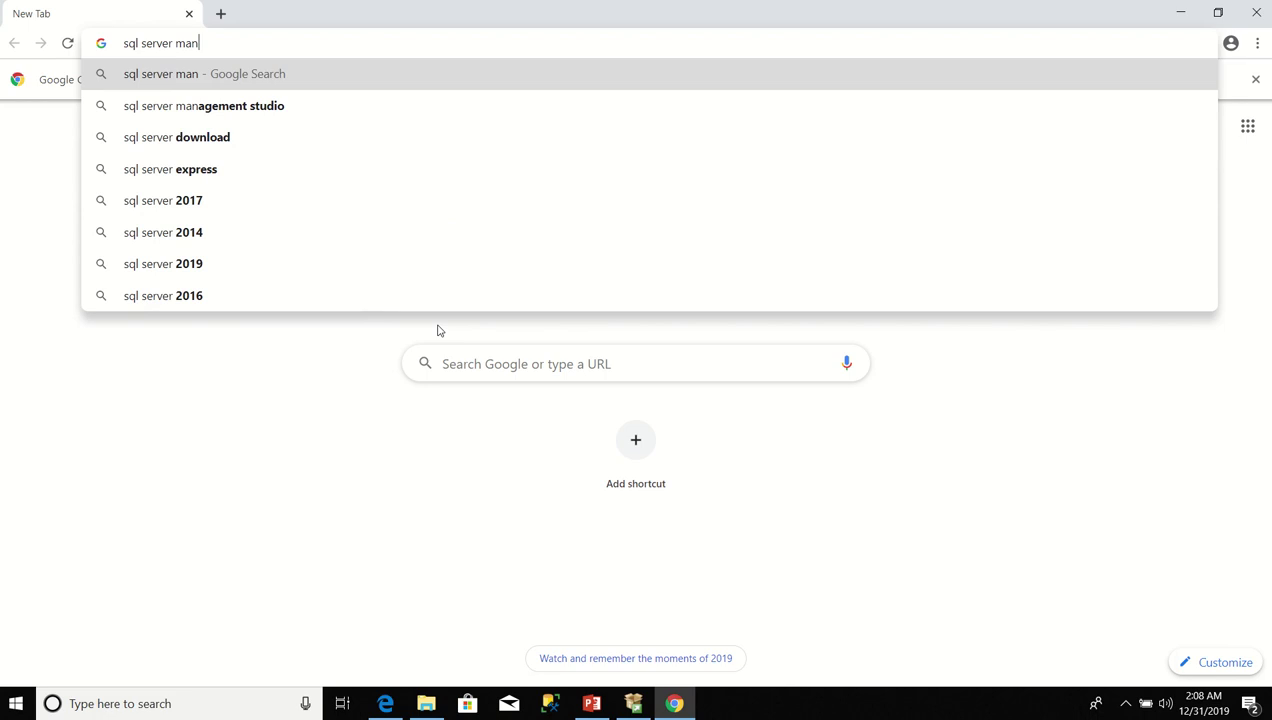
click(283, 113)
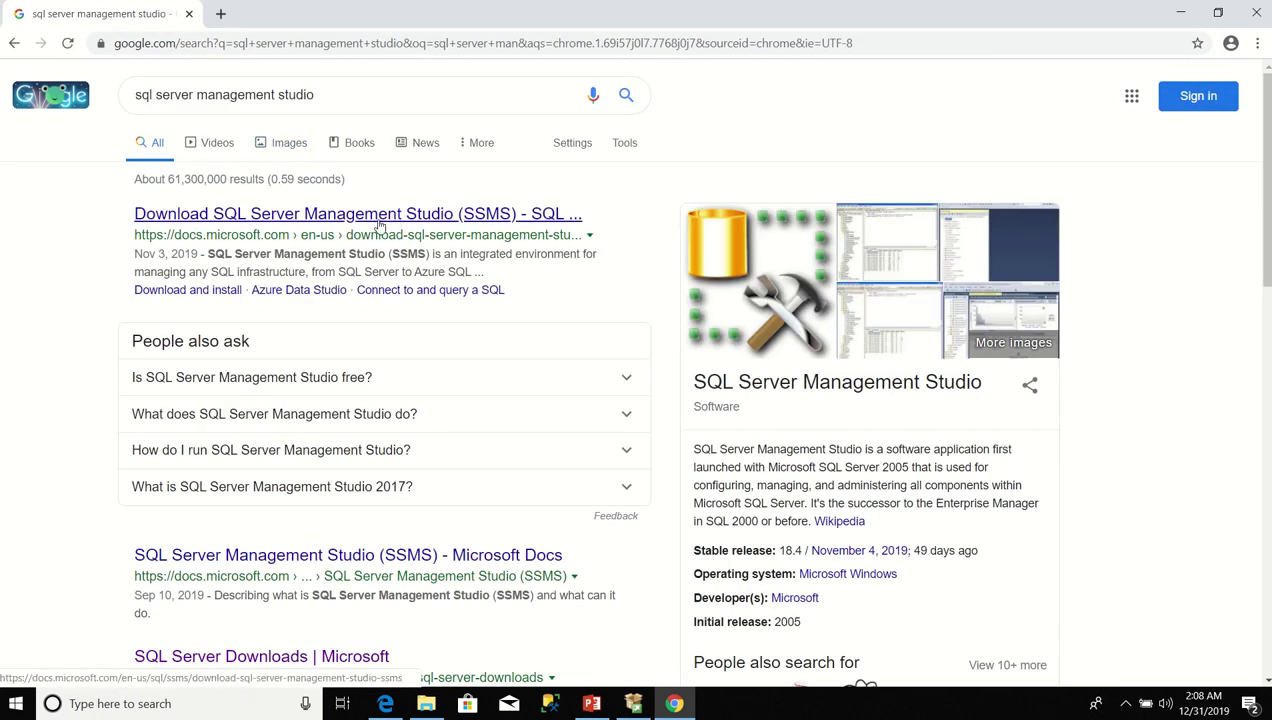
click(379, 226)
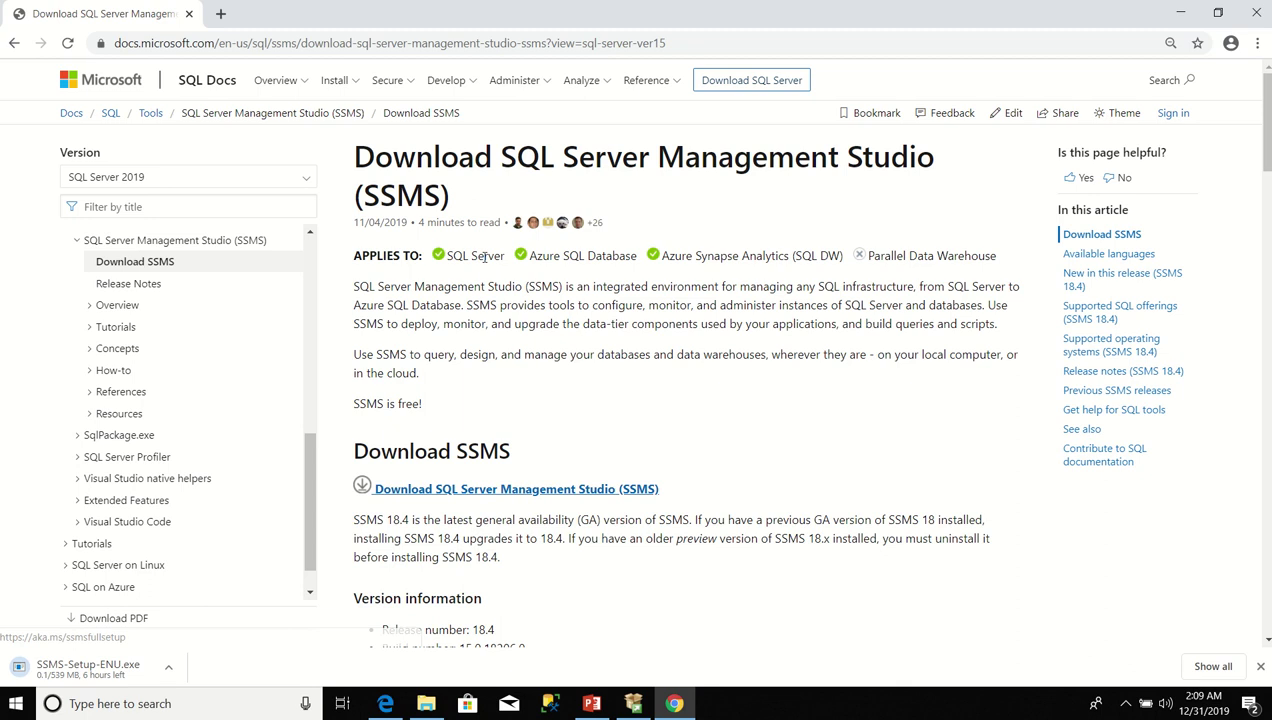
mouse_move(466, 4)
click(532, 27)
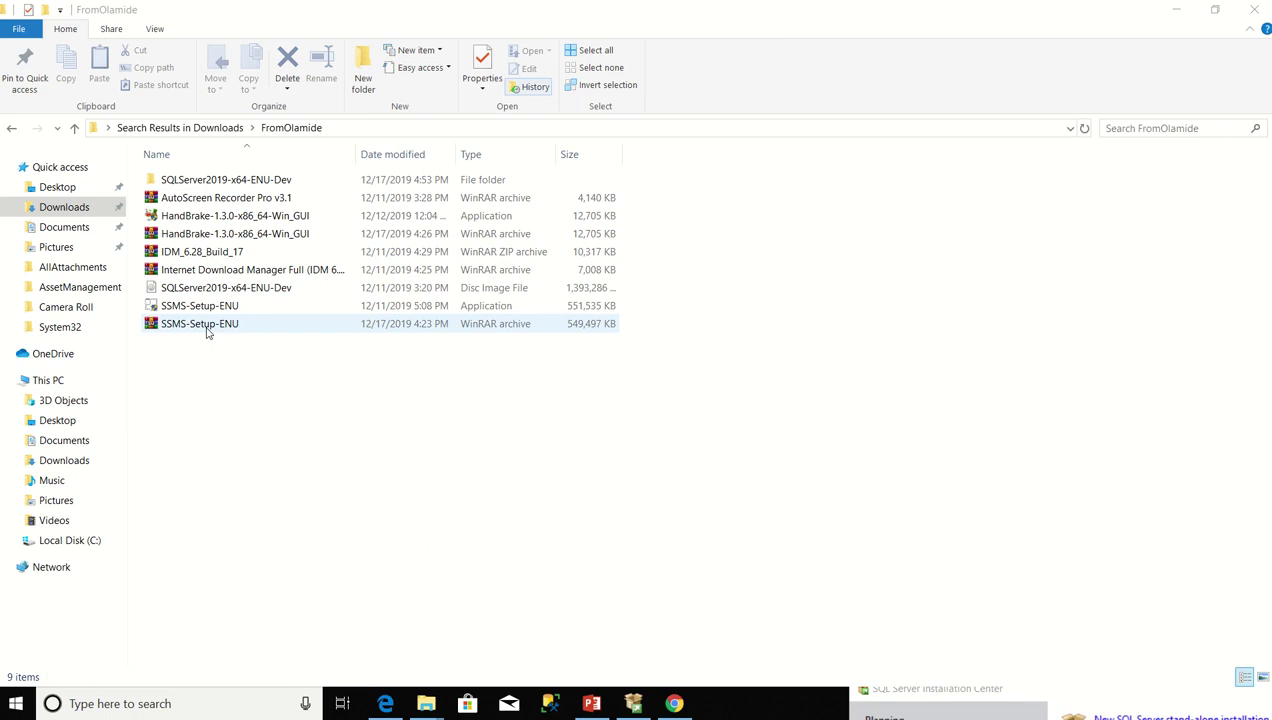
Run the SSMS-Setup-ENU application installer, not the archive, from the FromOlamide folder.
click(207, 330)
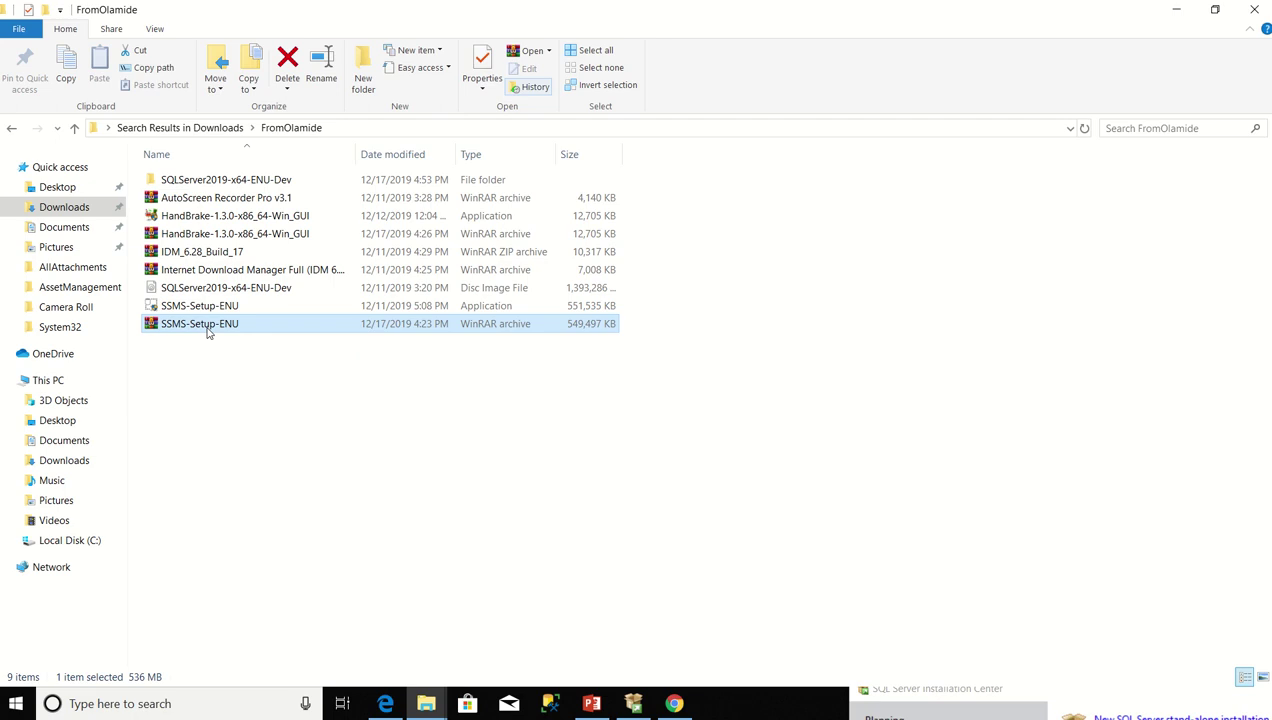
click(210, 332)
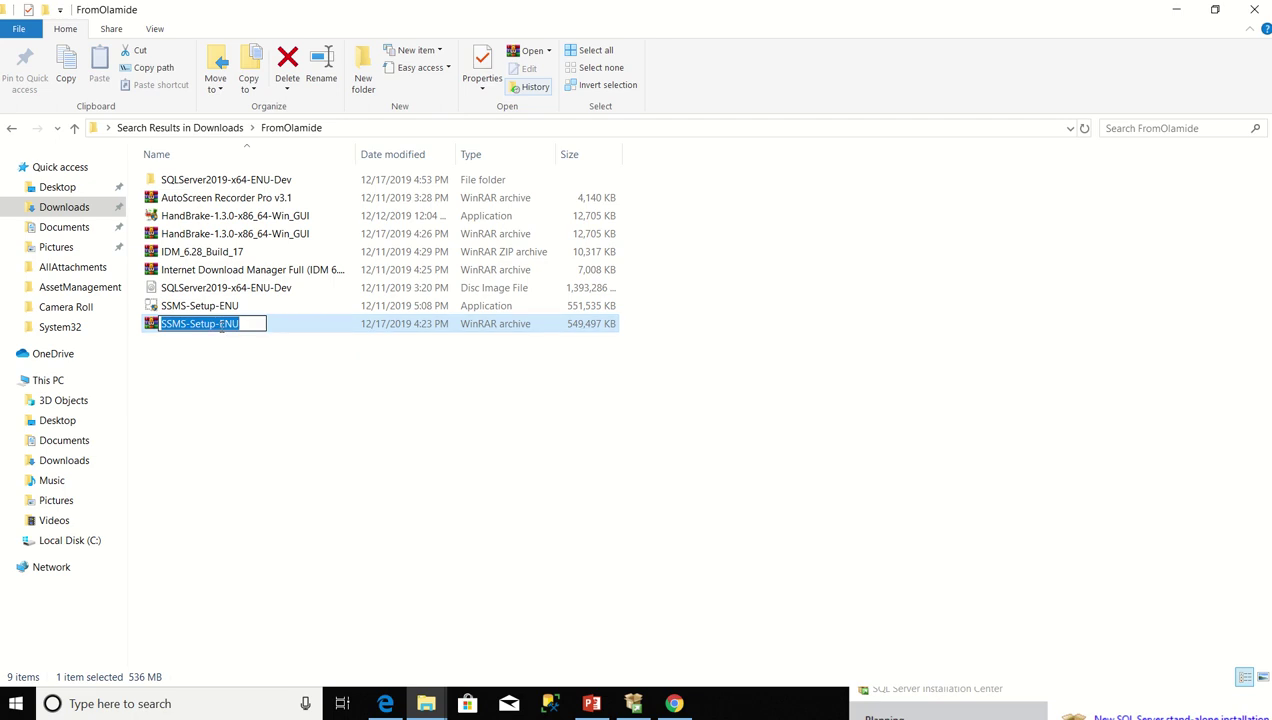
click(259, 355)
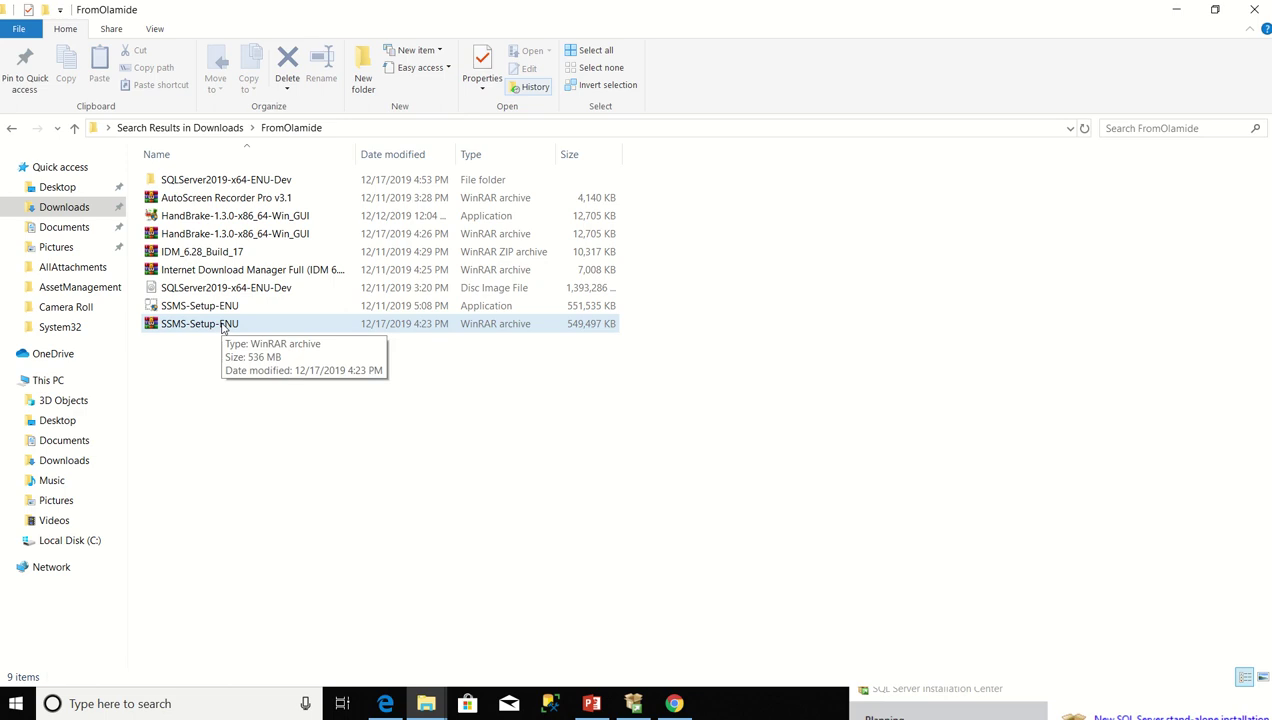
click(224, 330)
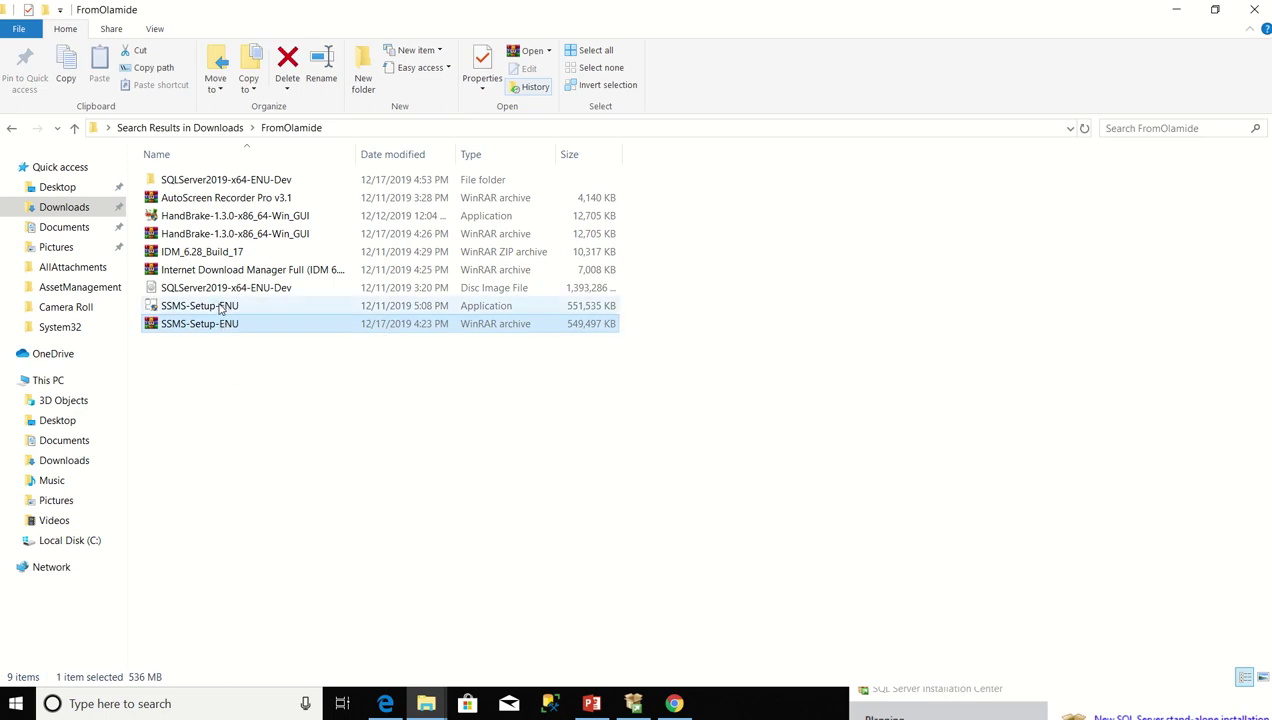
click(222, 308)
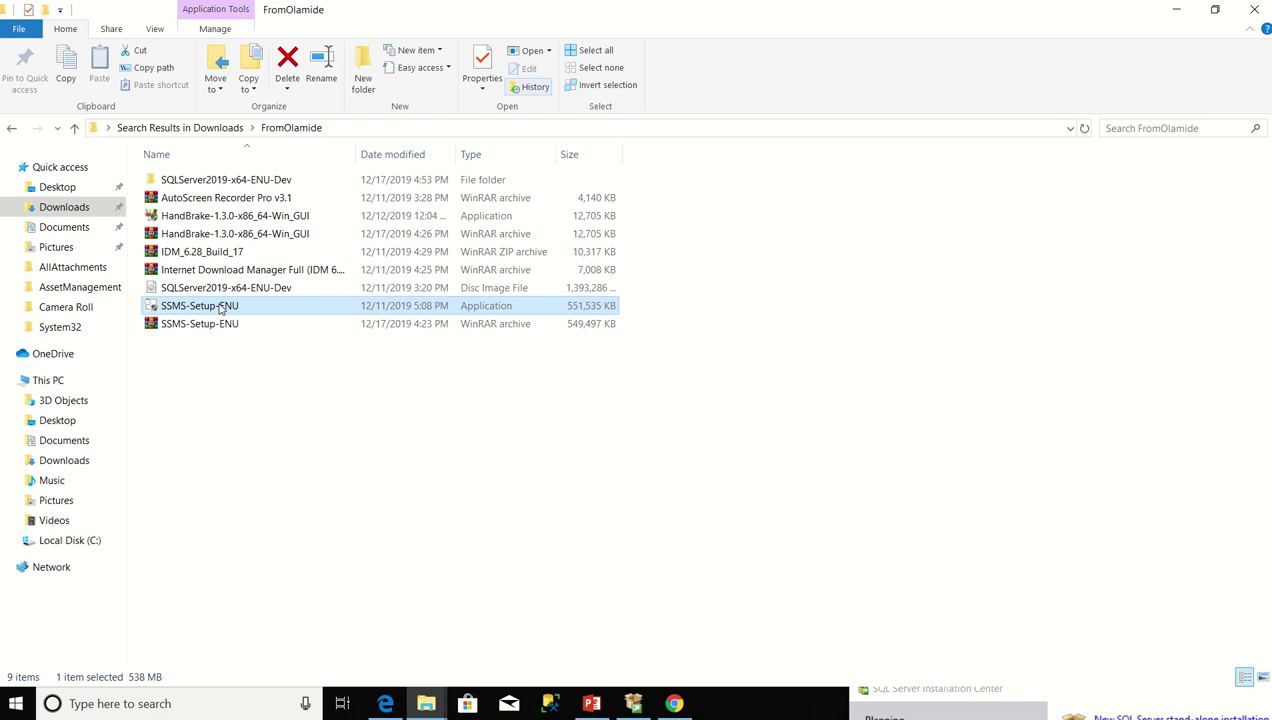
right_click(221, 309)
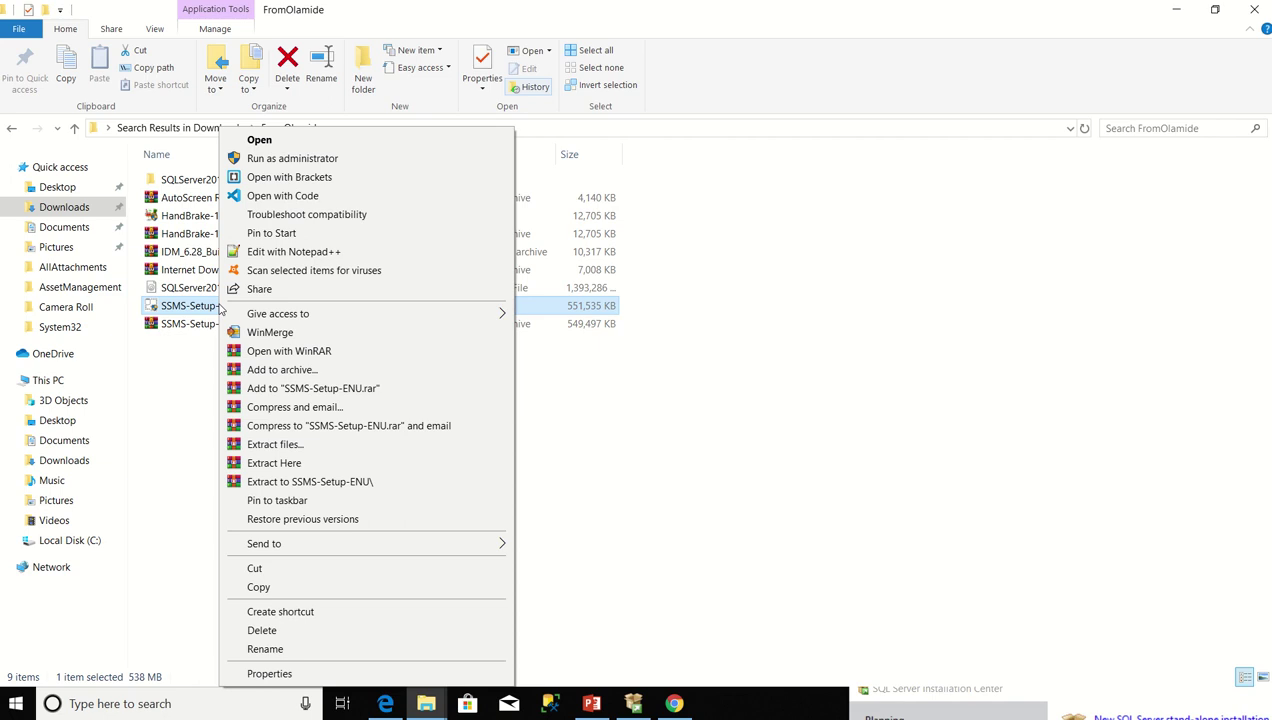
click(258, 141)
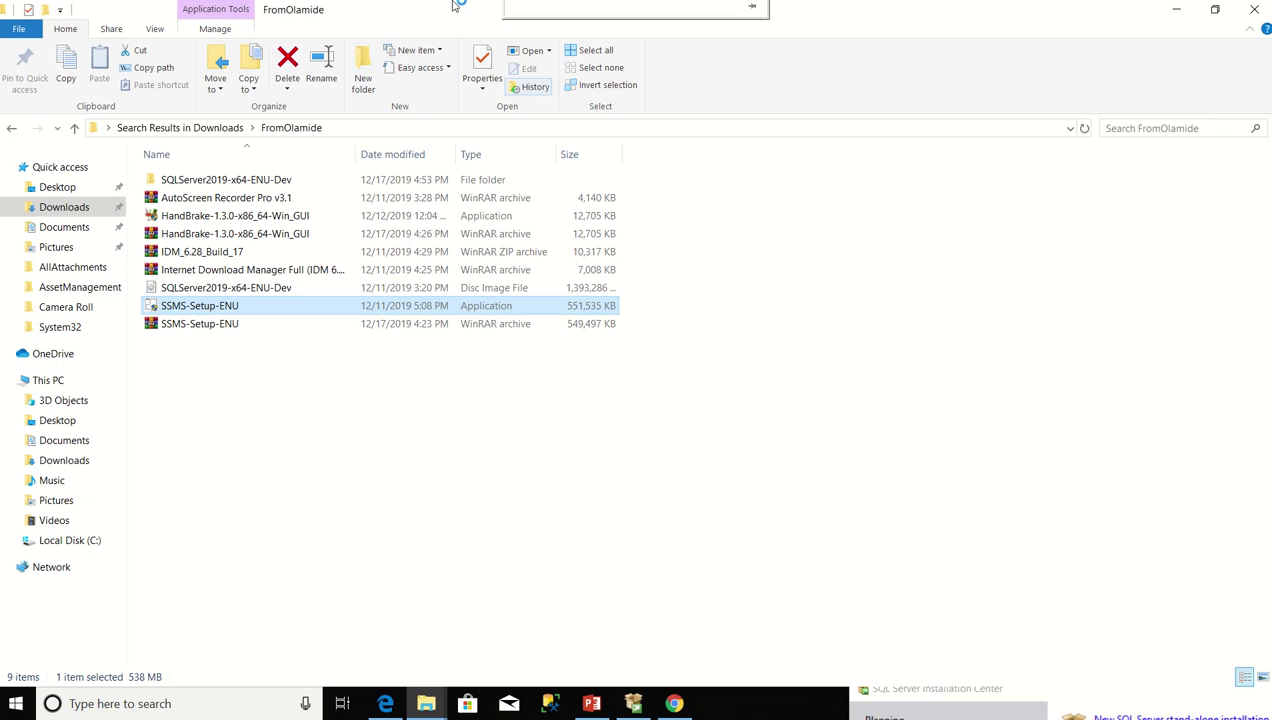
Close the SQL Server Management Studio Release 18.4 setup window.
mouse_move(521, 6)
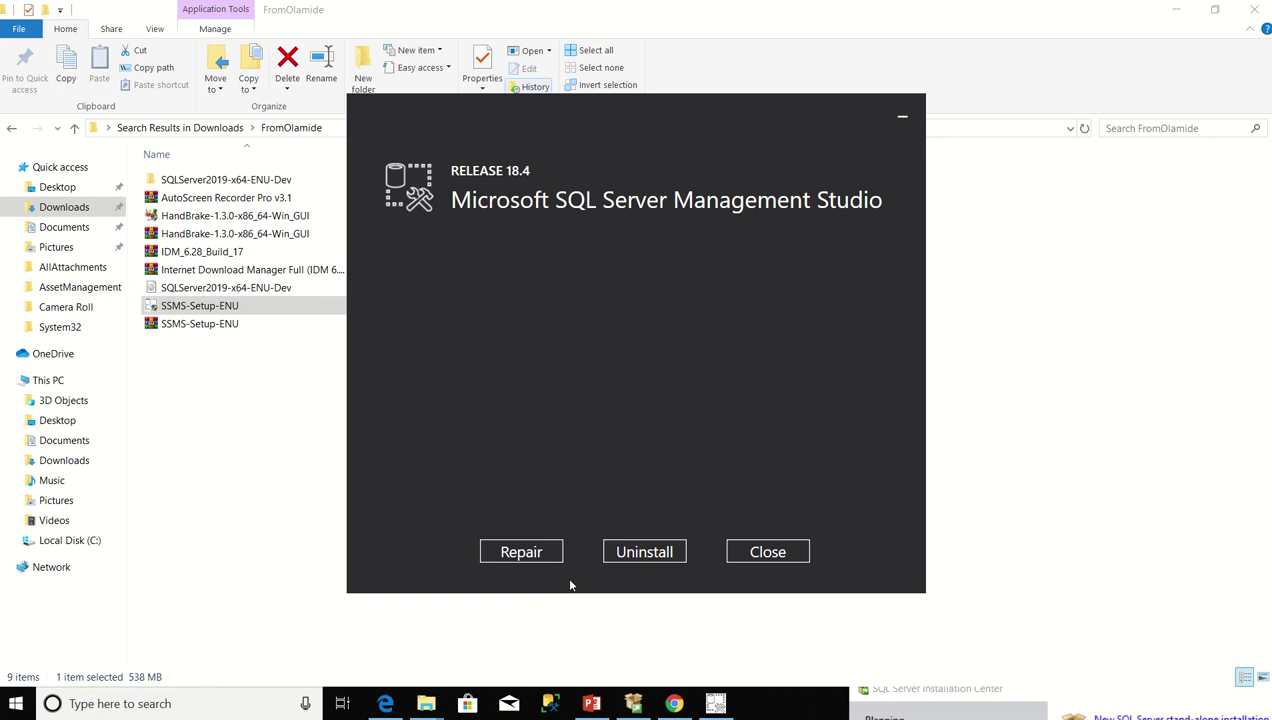
click(789, 554)
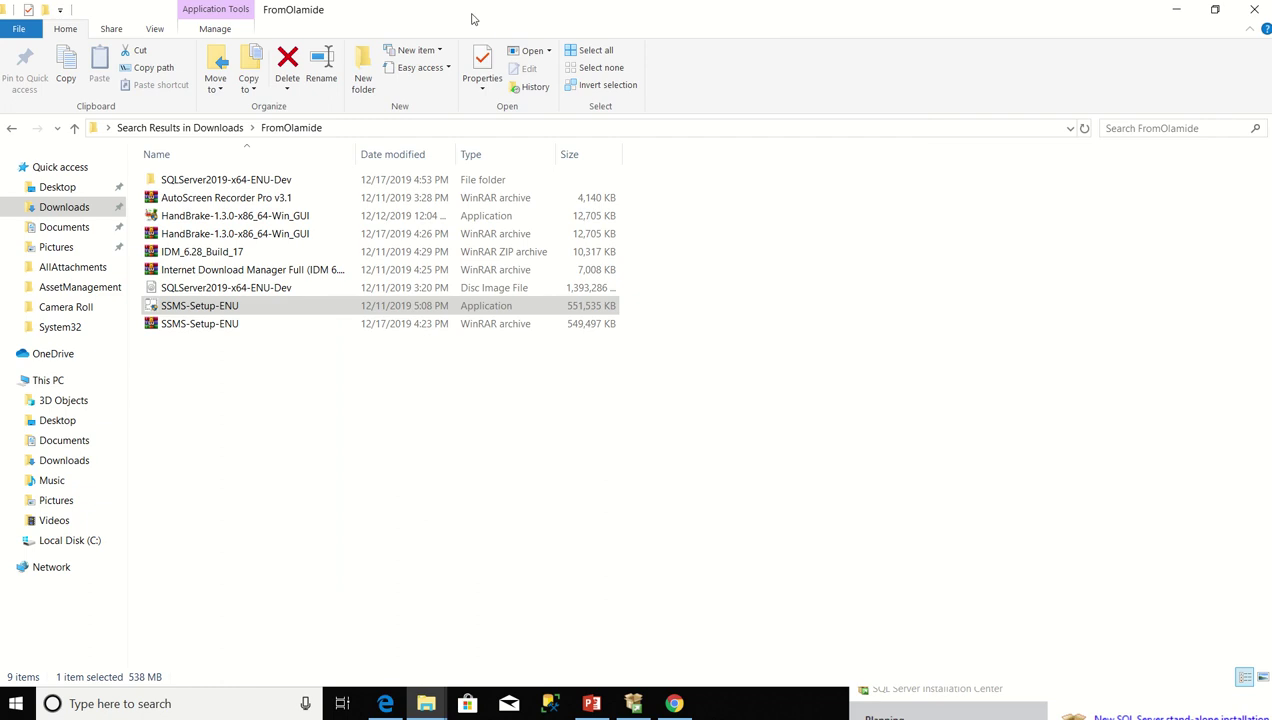
mouse_move(536, 20)
mouse_move(580, 6)
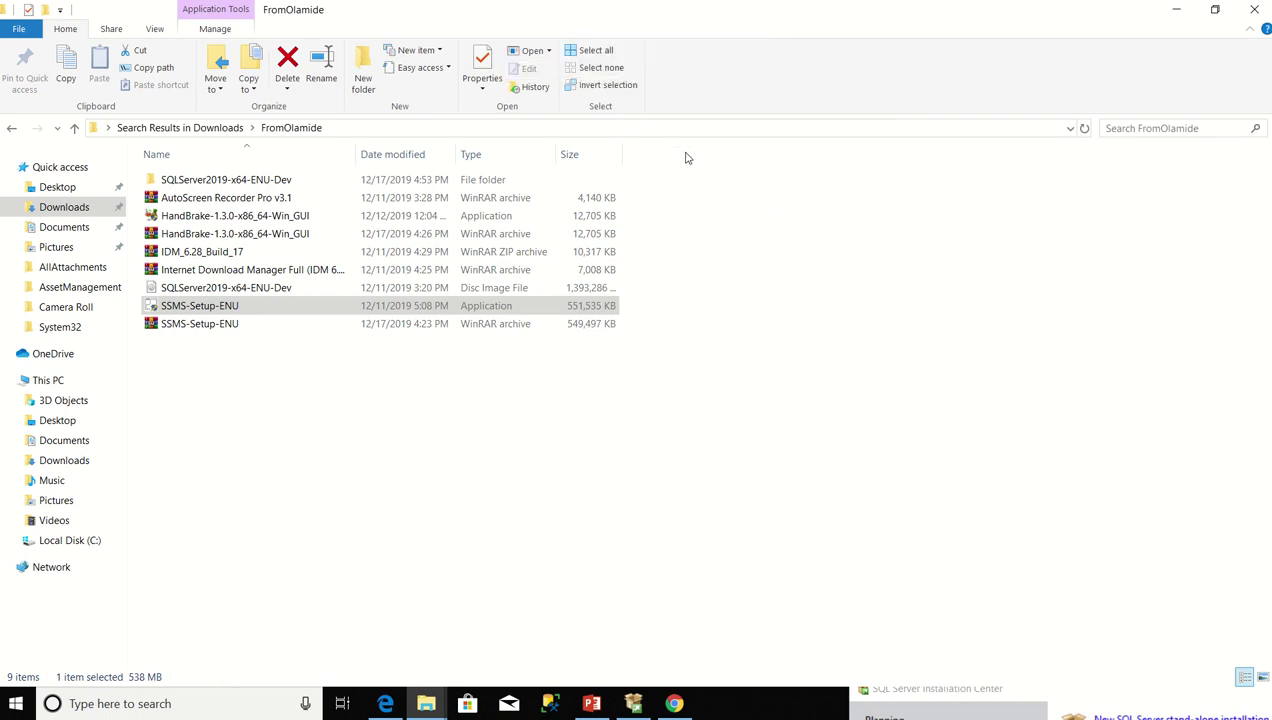